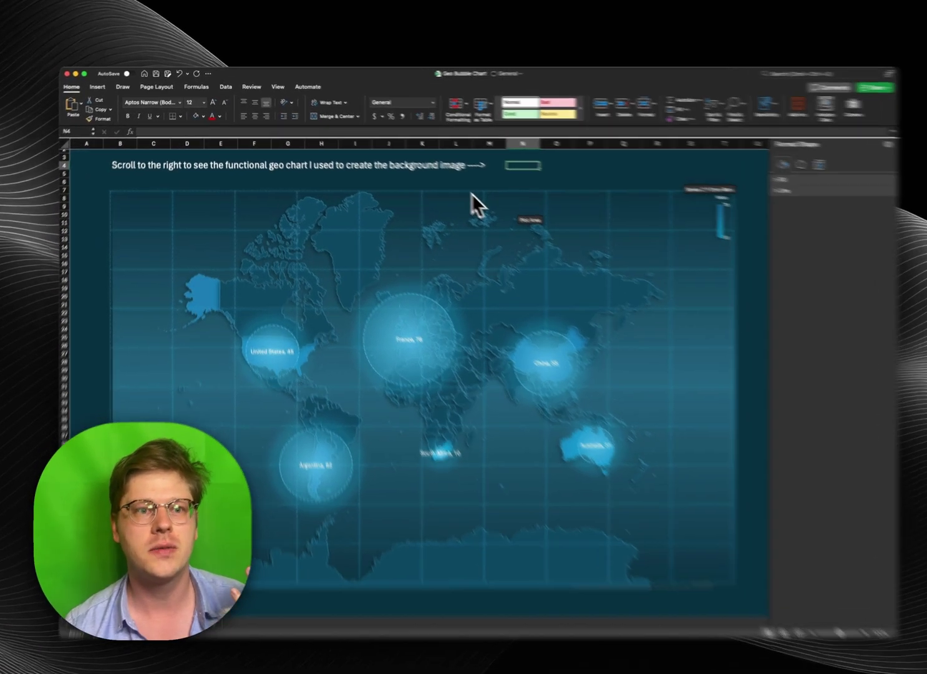
Step: Inspect the finished map chart's map chart options and nudge its plot area down and right
left_click(472, 194)
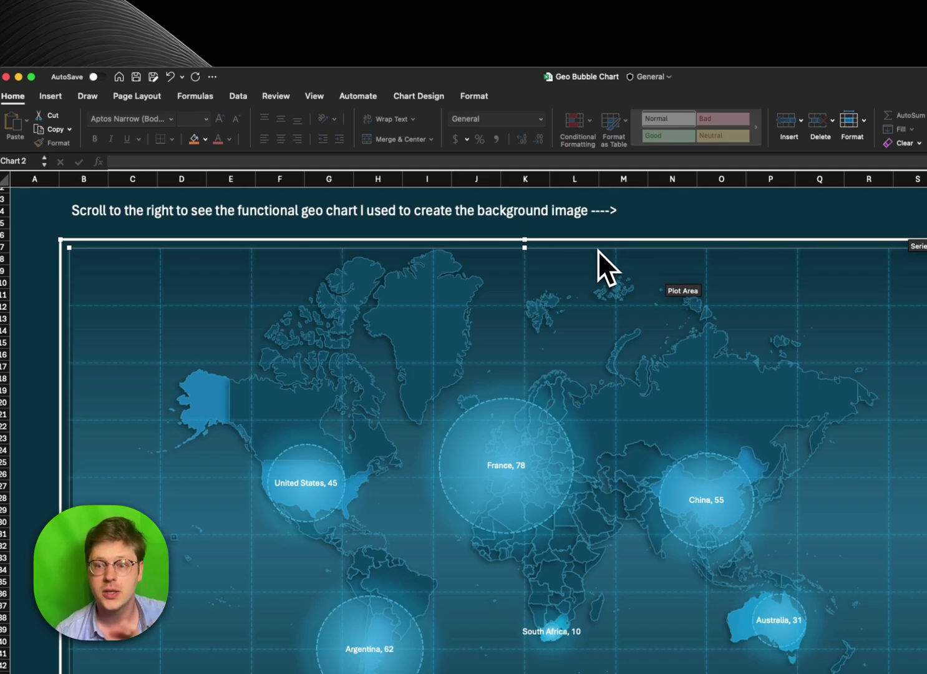
left_click(50, 96)
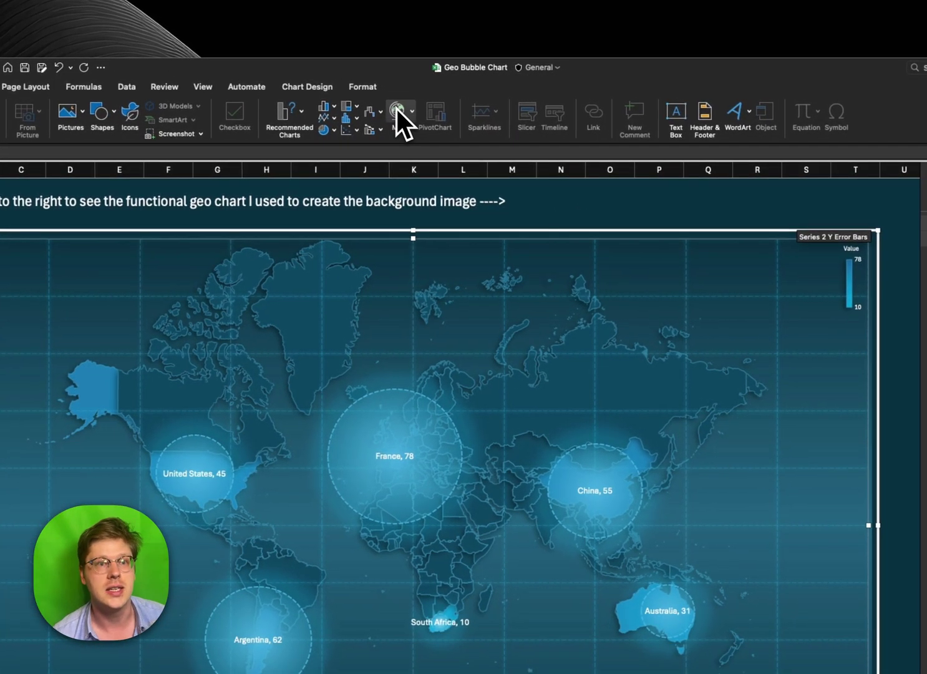
left_click(494, 116)
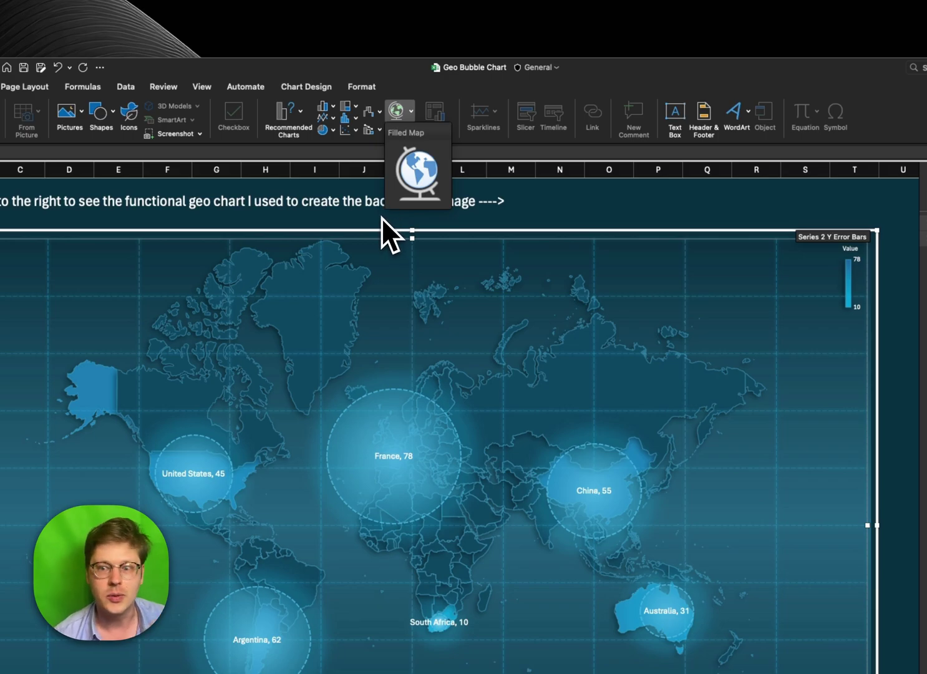
left_click(270, 237)
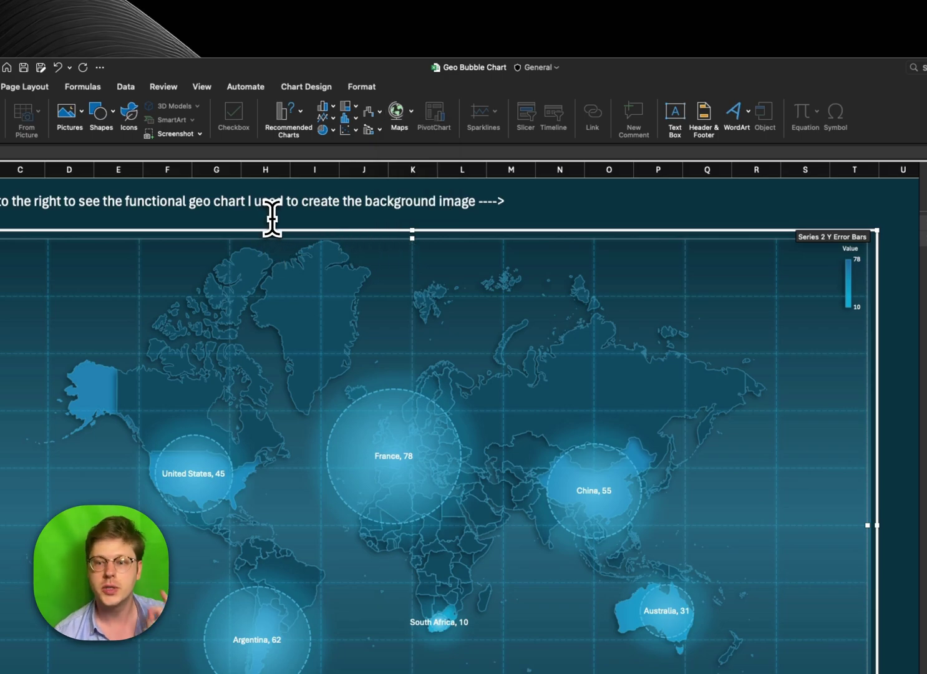
left_click(276, 214)
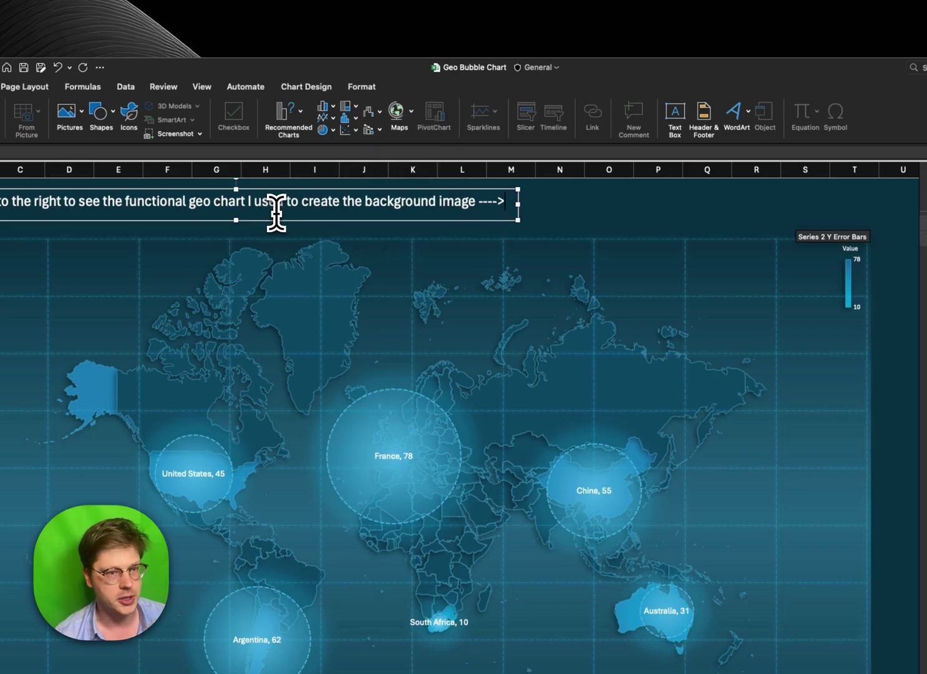
left_click(614, 325)
left_click_drag(460, 230, 444, 184)
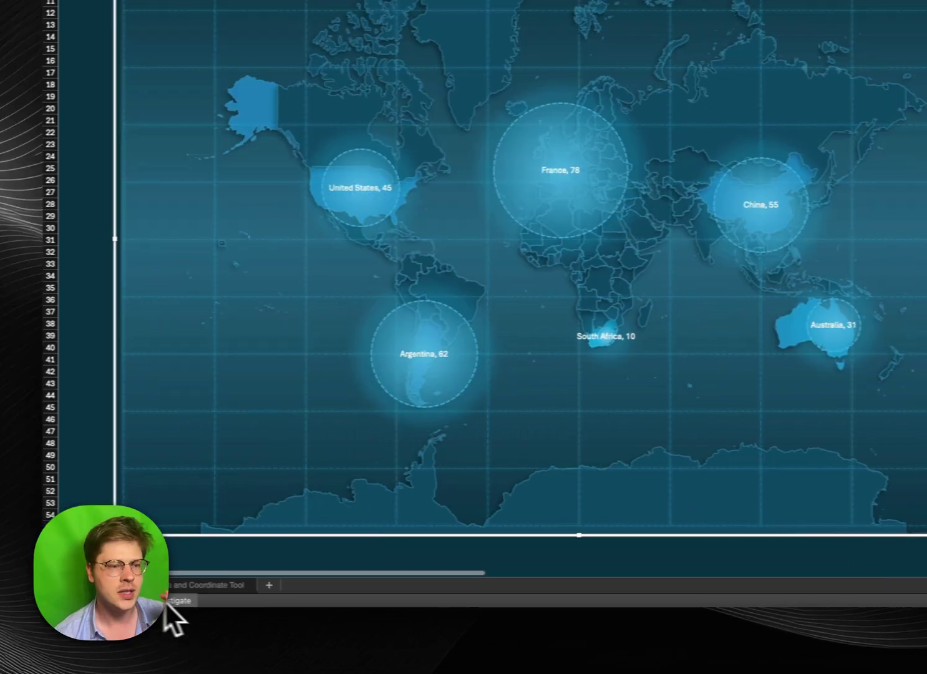
Step: On the Data and Coordinate Tool sheet, review cells A2, C2 and C4 and the grey map
left_click(204, 587)
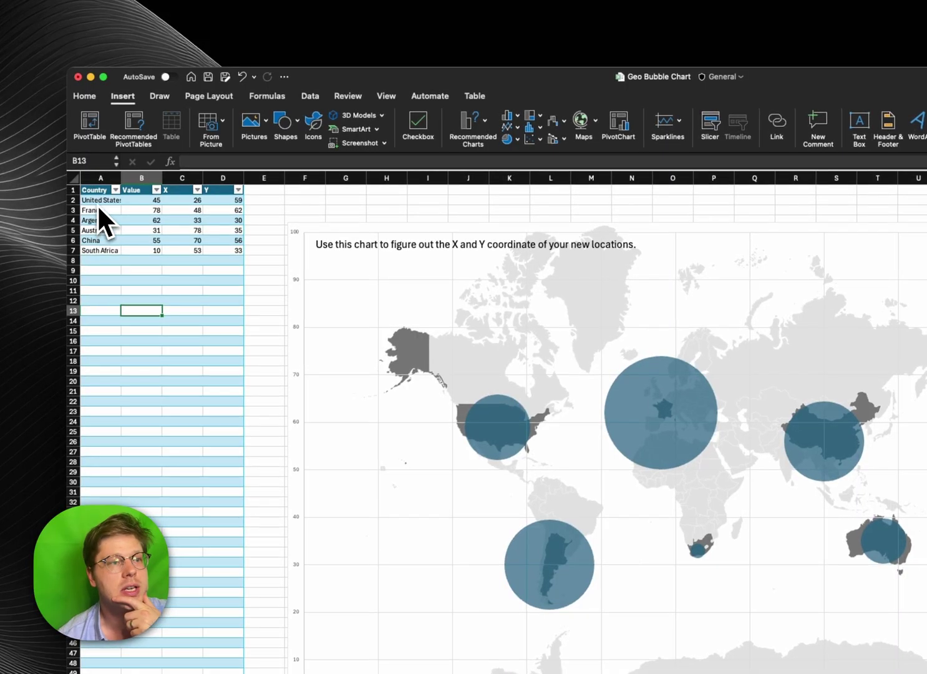
left_click(98, 201)
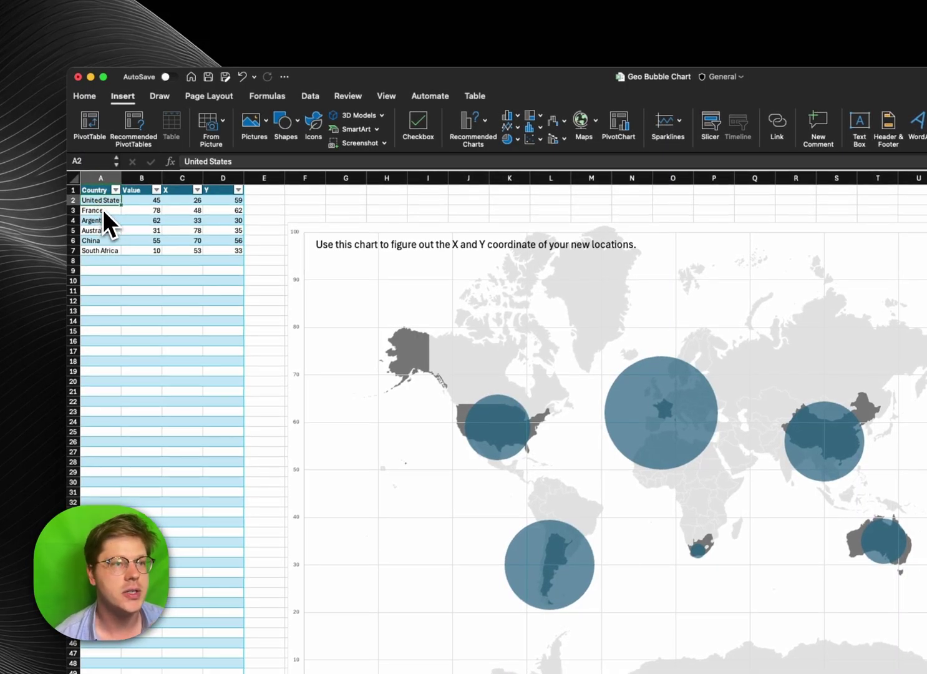
left_click(153, 201)
left_click(182, 201)
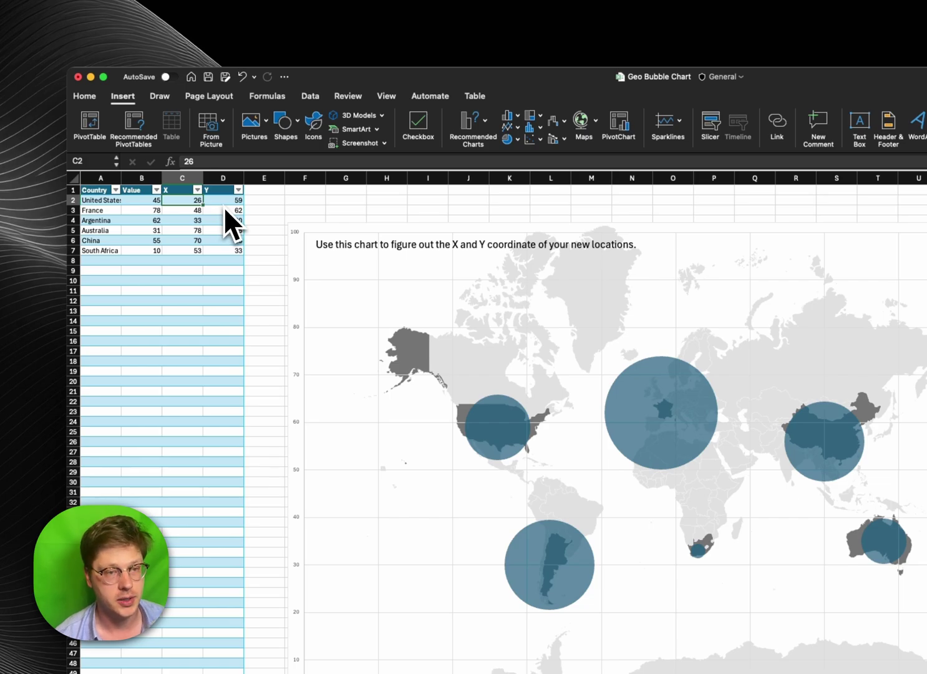
scroll(225, 212, "right", 1)
left_click(278, 267)
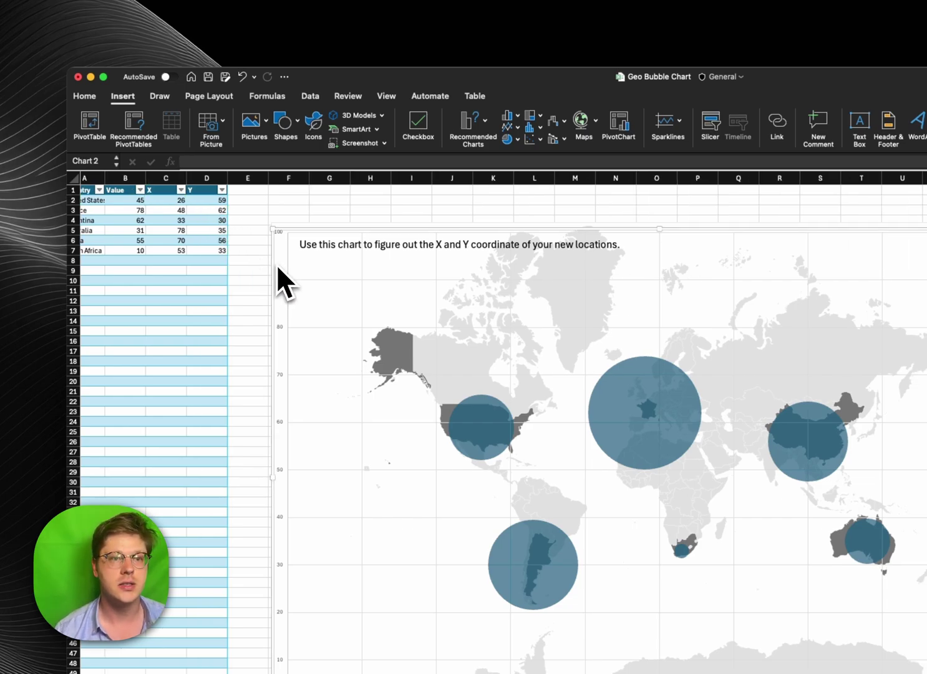
left_click(175, 222)
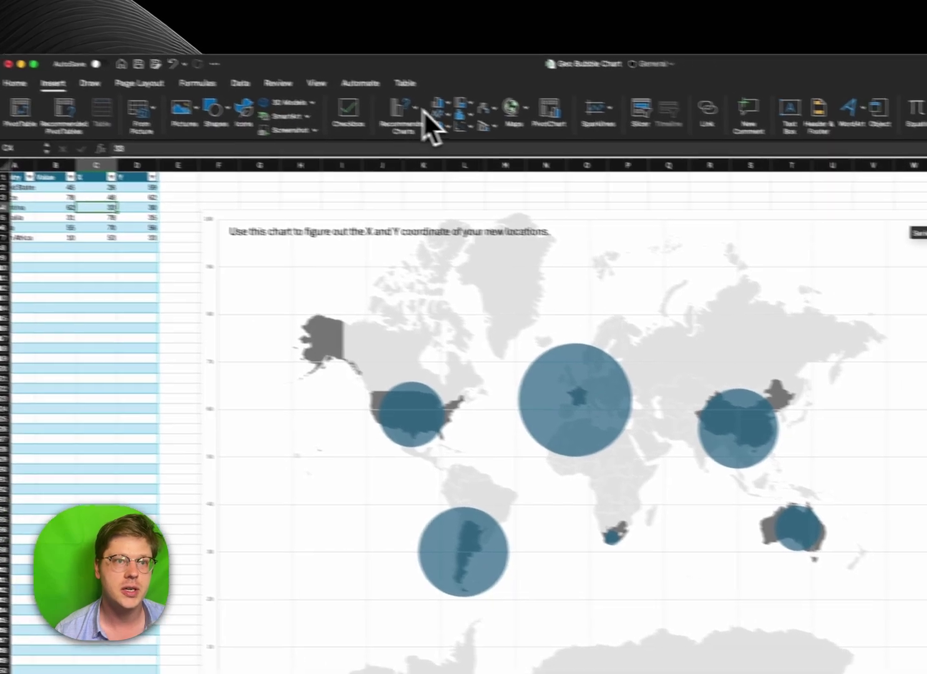
Step: Insert a bubble chart, align it with the map's left edge, and enlarge it
left_click(539, 139)
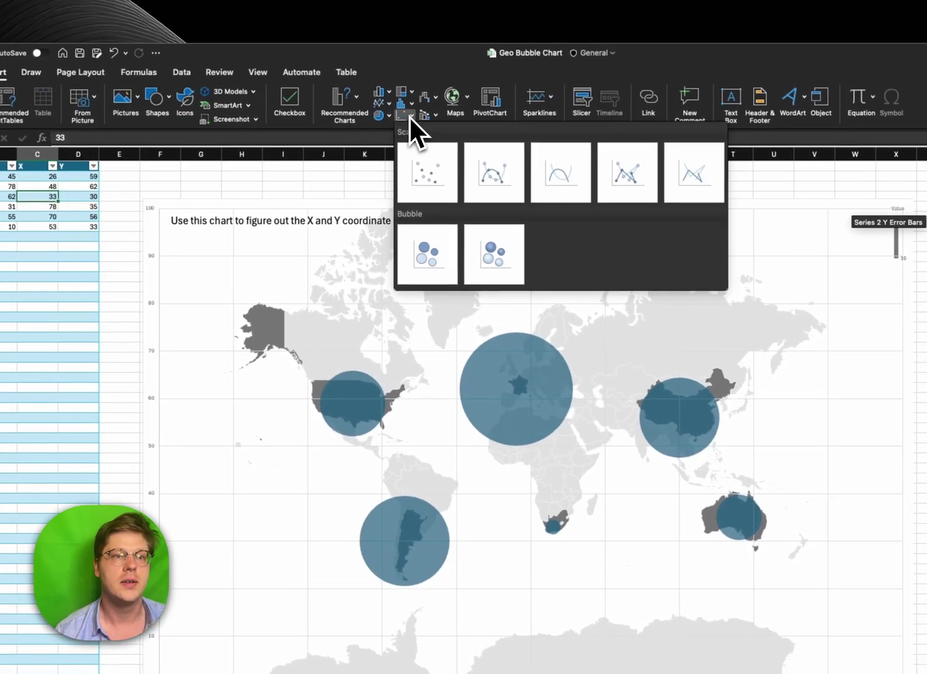
left_click(437, 259)
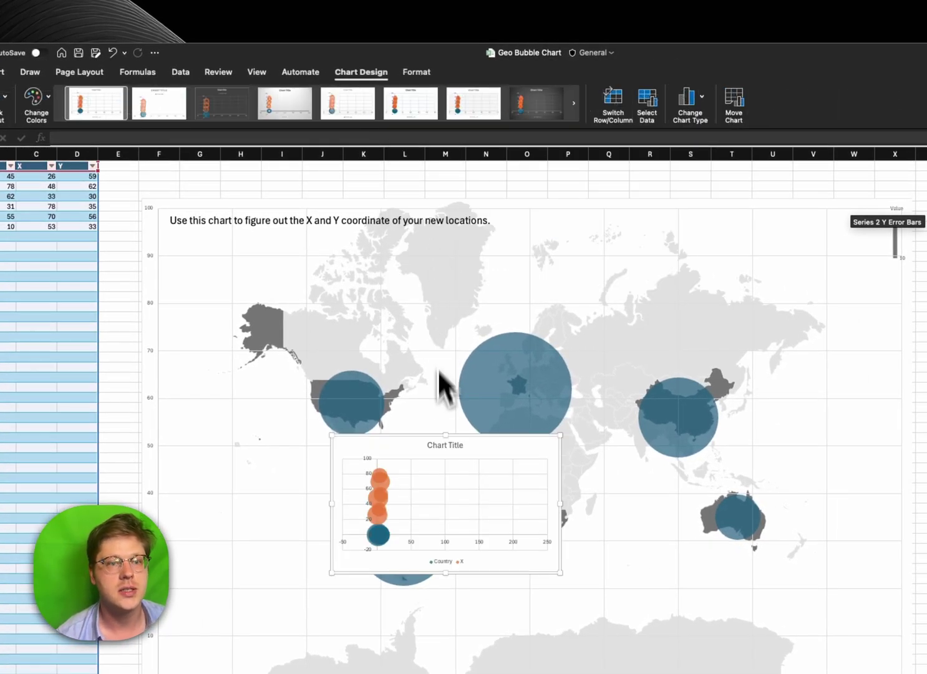
left_click_drag(455, 460, 134, 449)
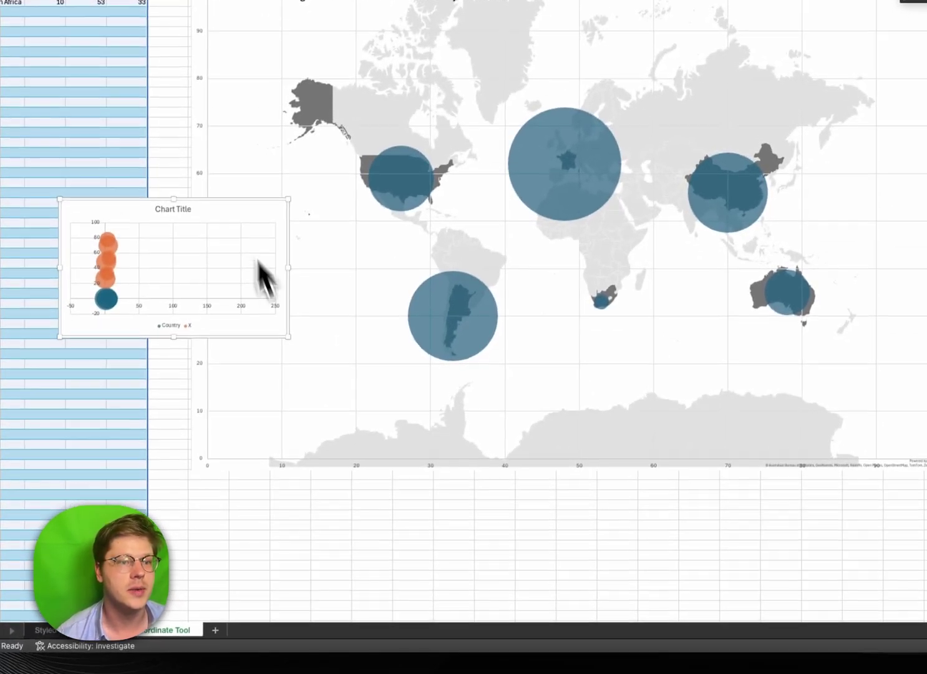
left_click_drag(288, 337, 648, 577)
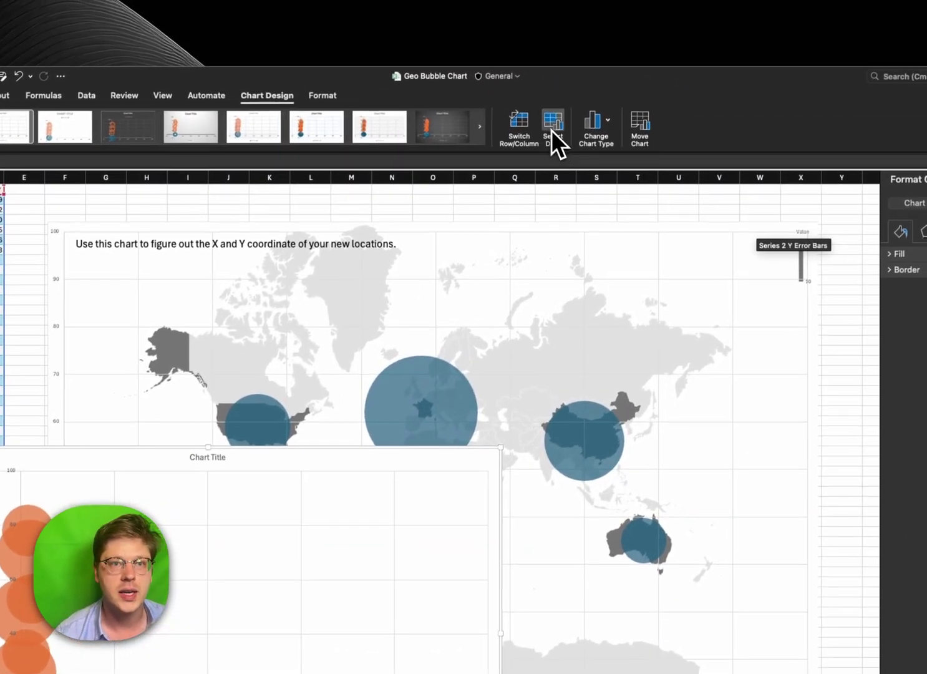
Step: In Select Data, remove series X, set X values to Table14[X] and Y values to Table14[Y], and clear the sizes
left_click(552, 128)
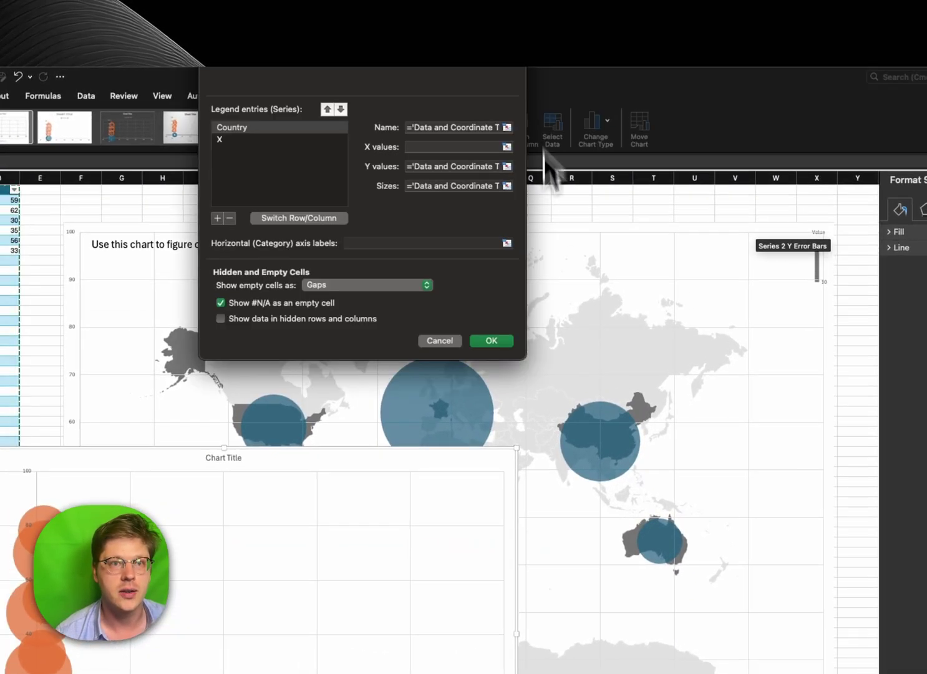
left_click(299, 139)
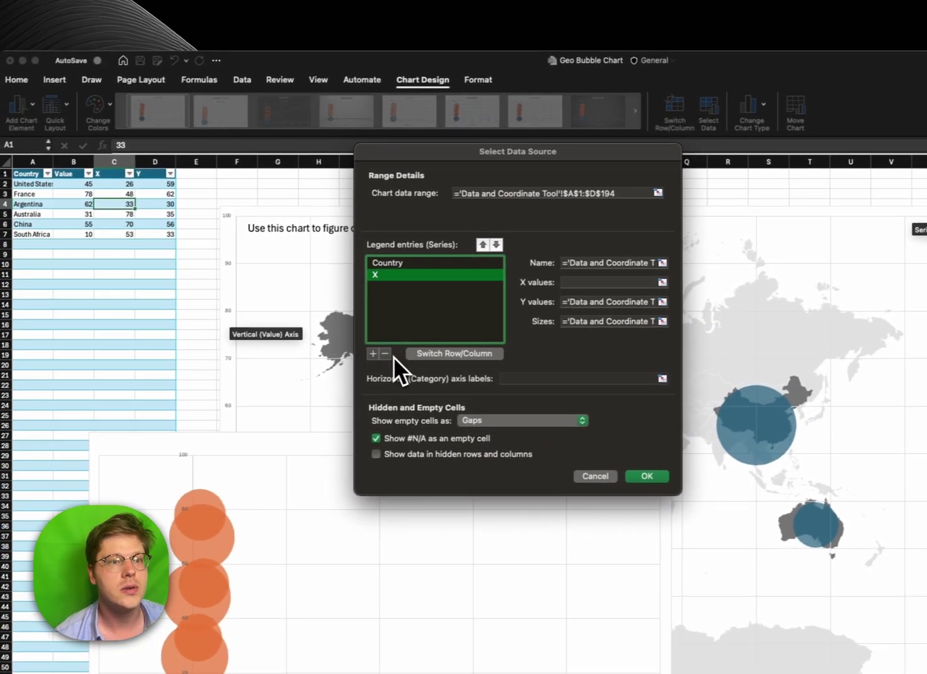
left_click(385, 354)
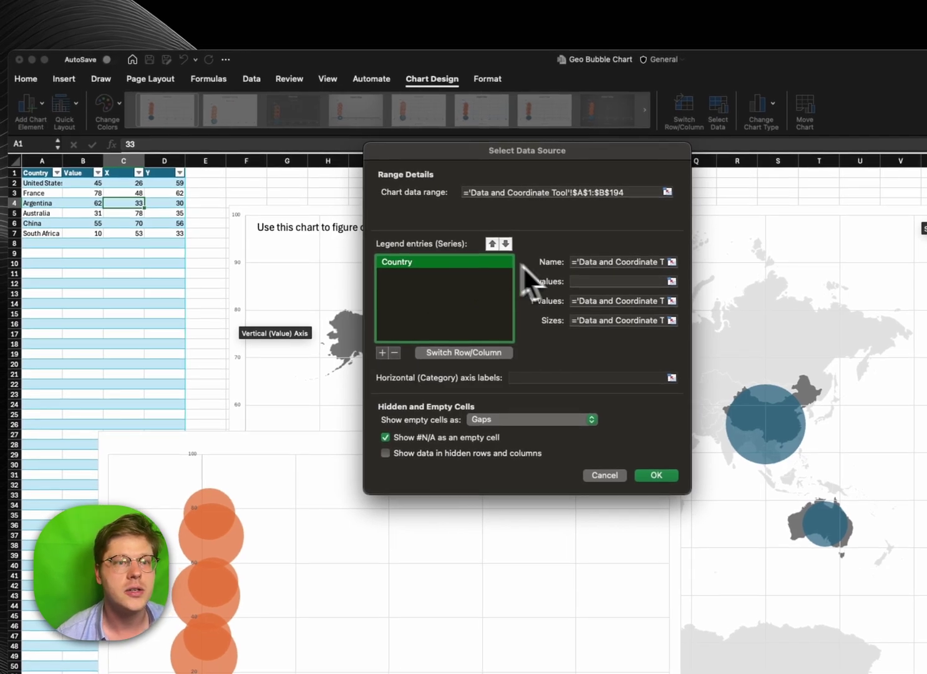
left_click(602, 282)
left_click(136, 175)
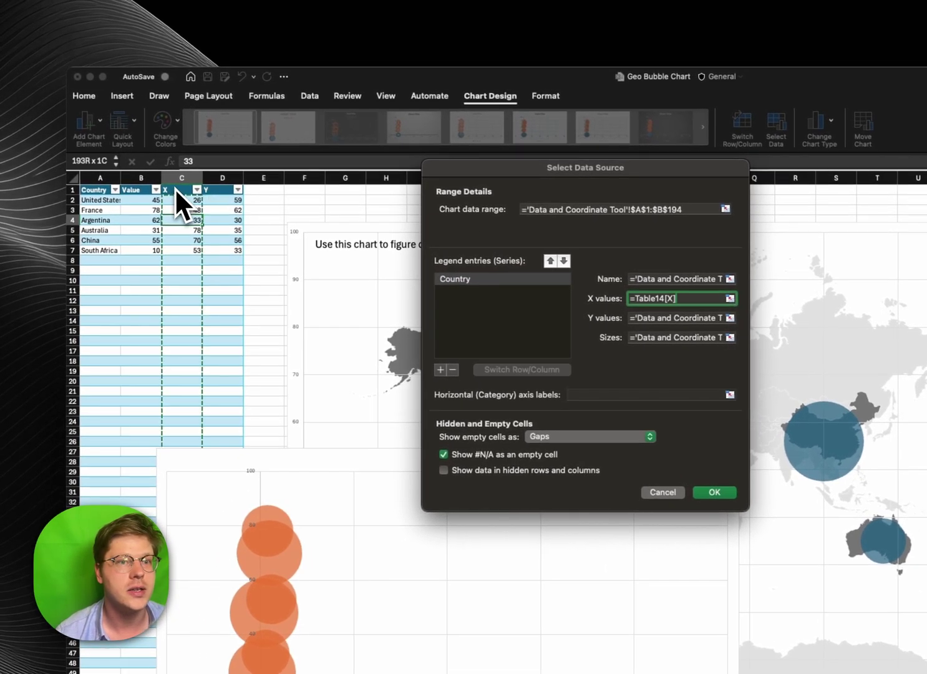
left_click(644, 304)
key("BackSpace")
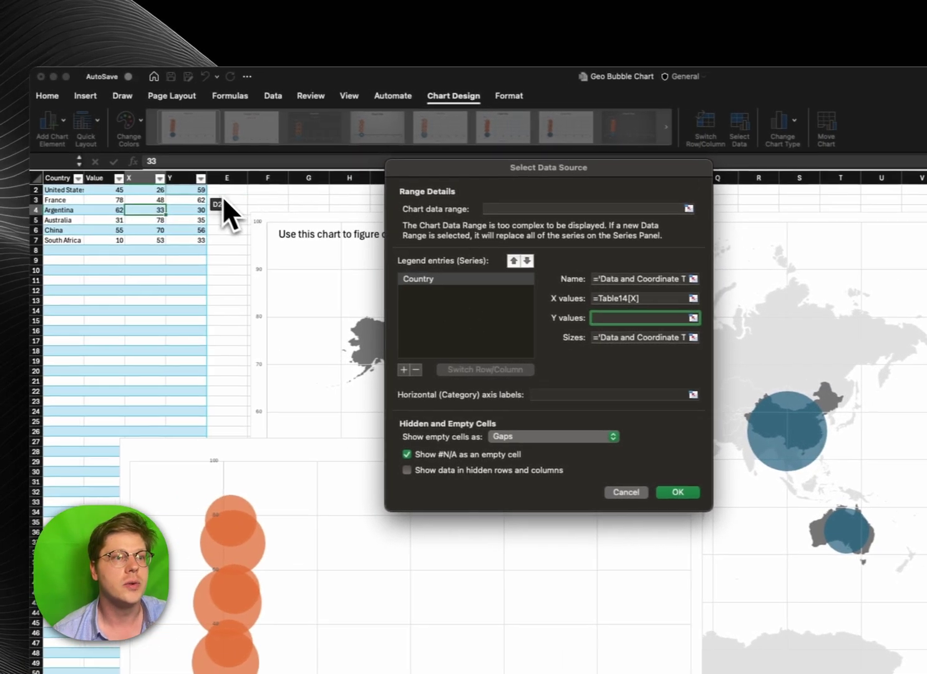
left_click(196, 193)
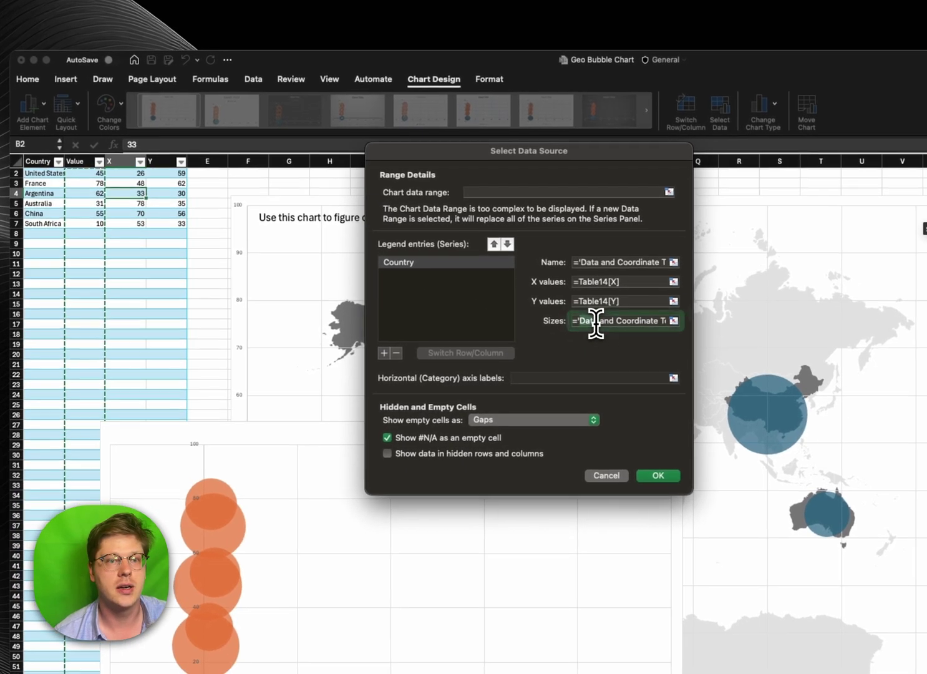
left_click(622, 340)
key("BackSpace")
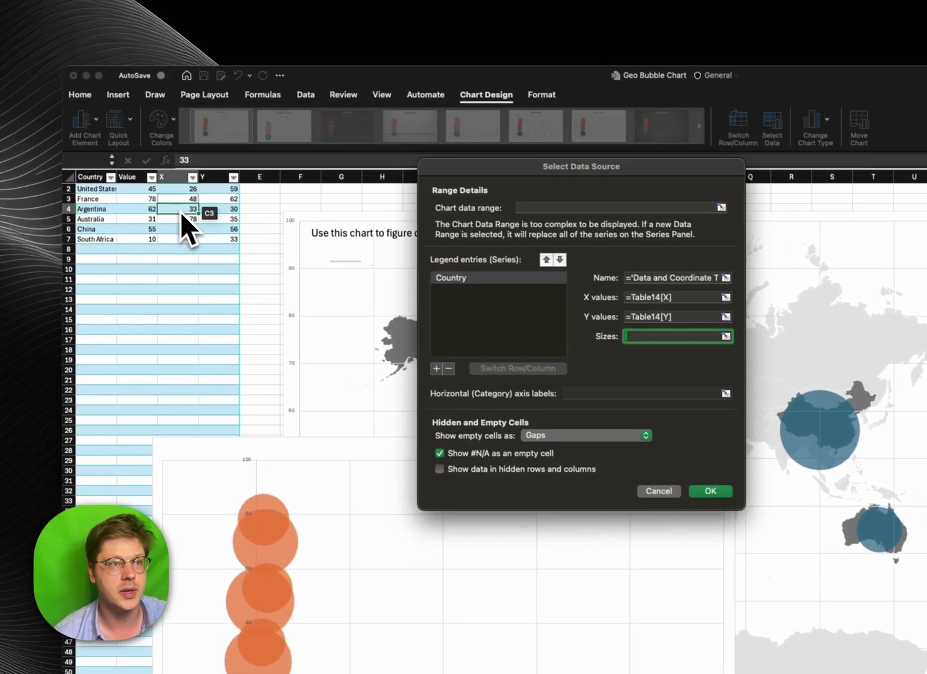
Step: Use the Value column for bubble sizes, confirm, and delete the chart title and legend
left_click(141, 191)
key("Return")
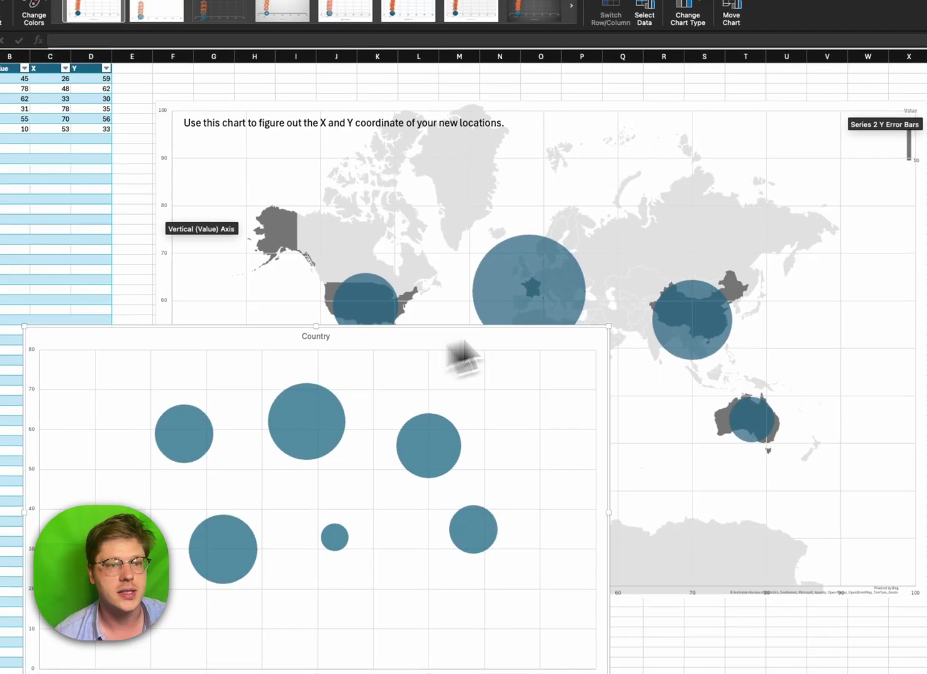
left_click(370, 307)
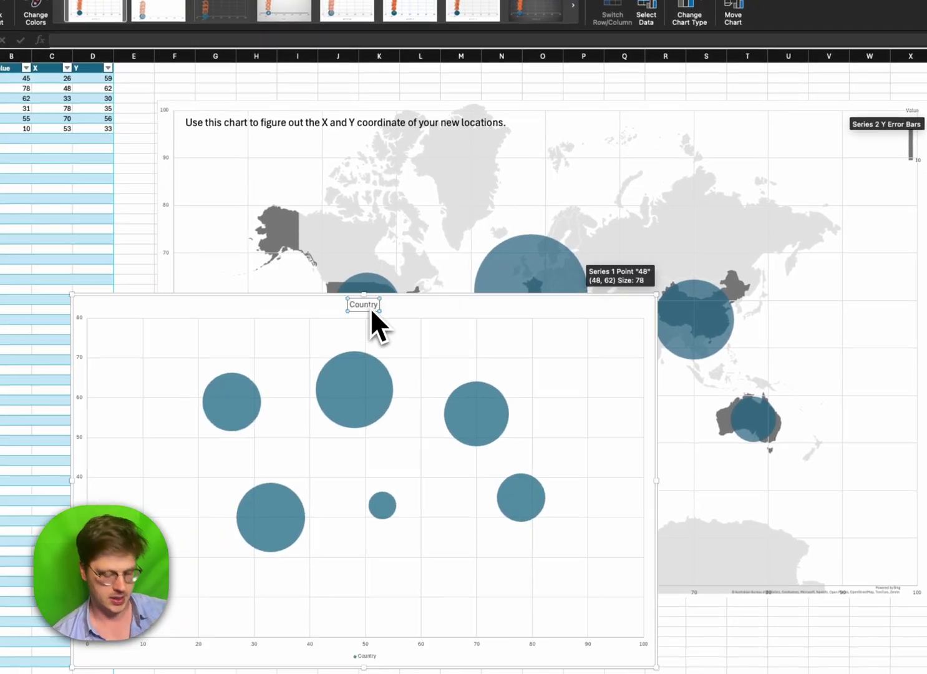
key("Delete")
left_click(363, 657)
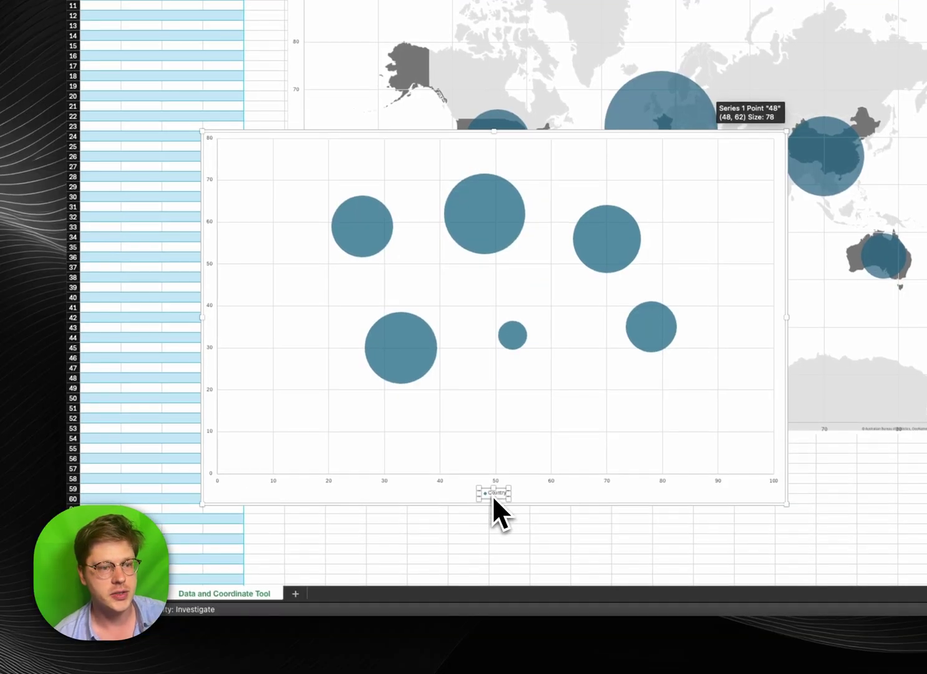
key("Delete")
Step: Set the axis bounds in Format Axis to minimum 0 and maximum 100
left_click(443, 496)
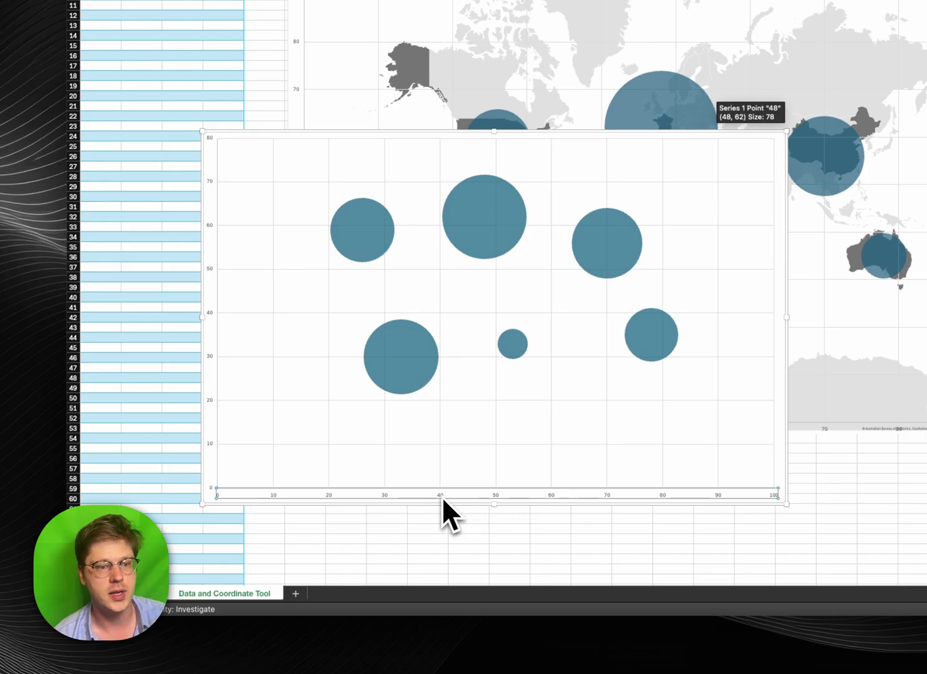
left_click(210, 317)
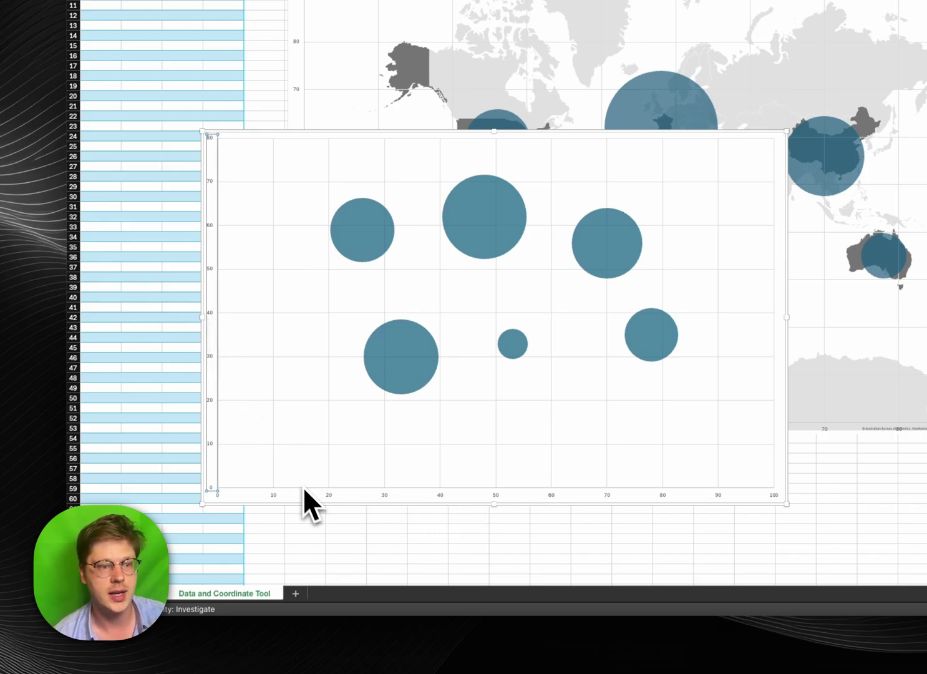
right_click(384, 494)
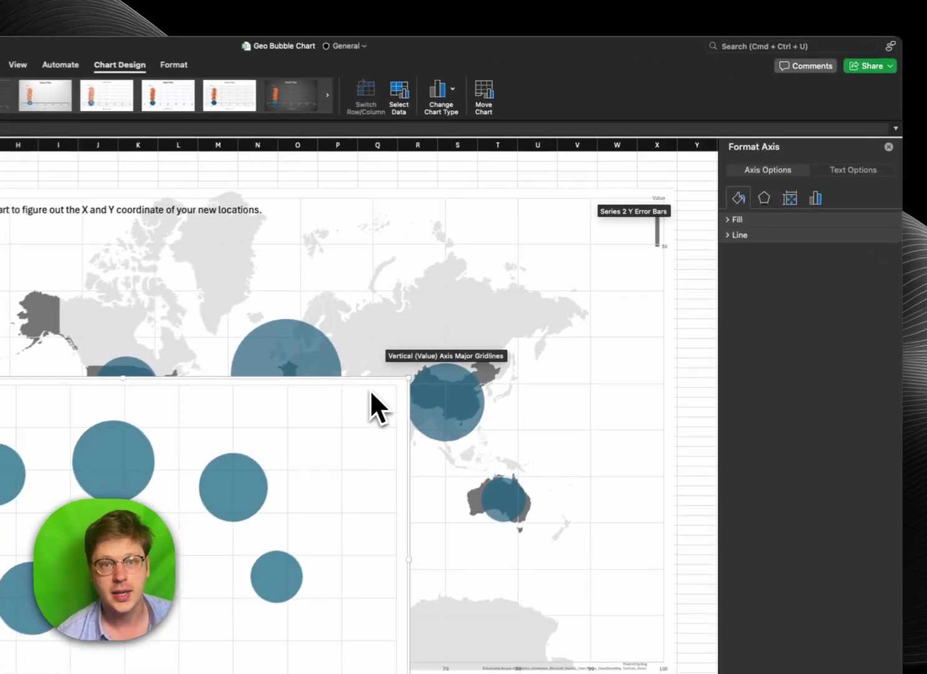
left_click(803, 175)
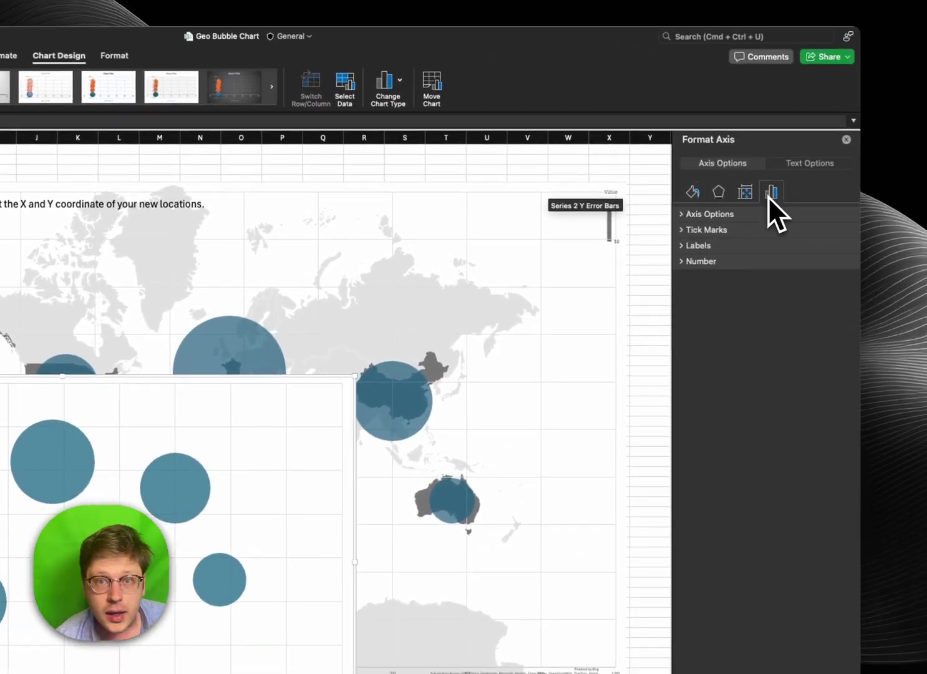
left_click(752, 214)
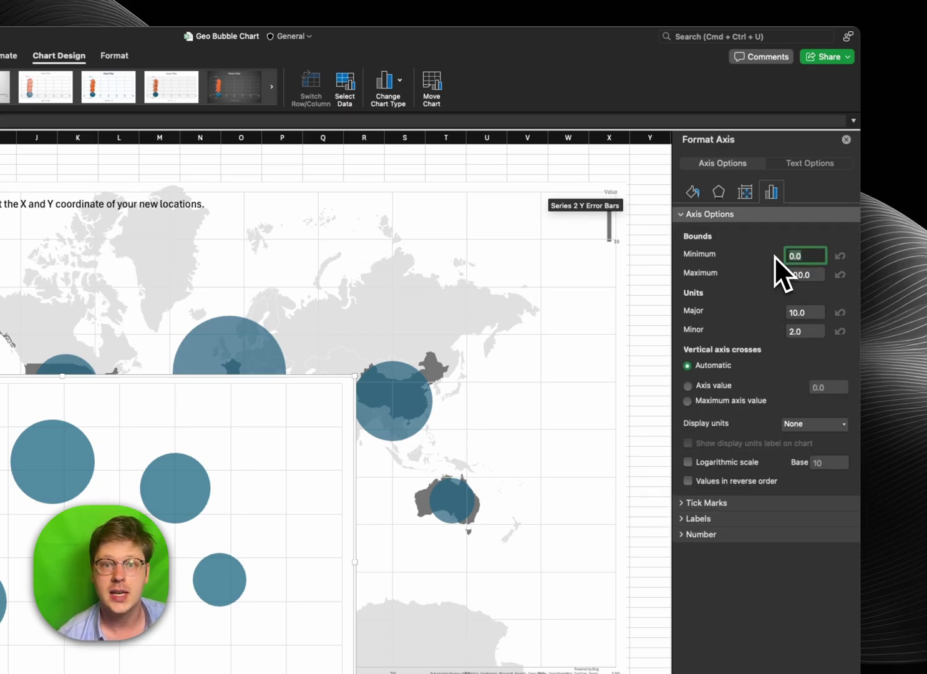
key("Tab")
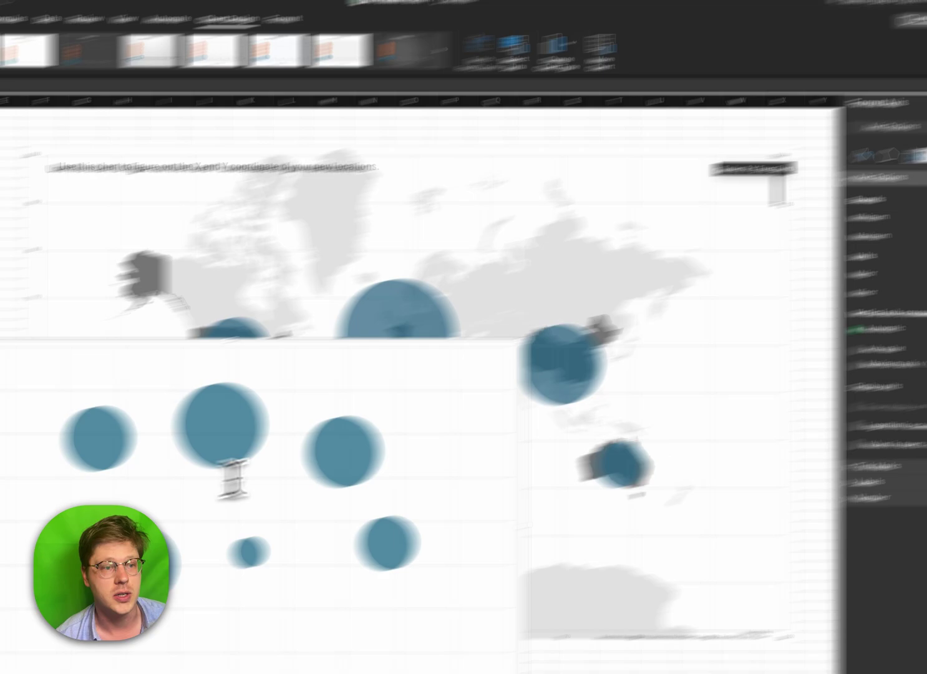
type("80")
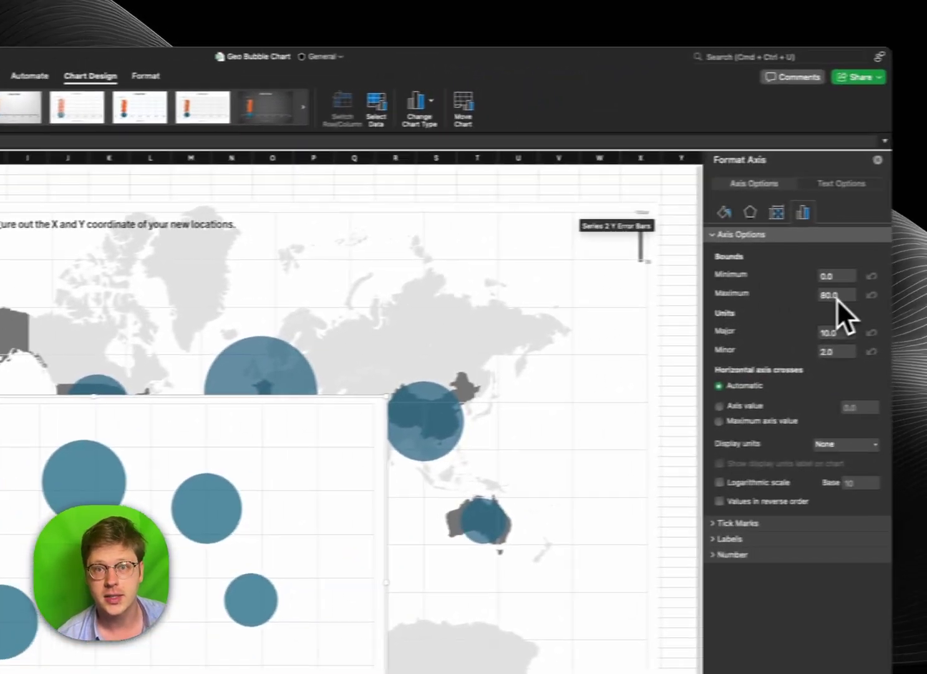
left_click(812, 278)
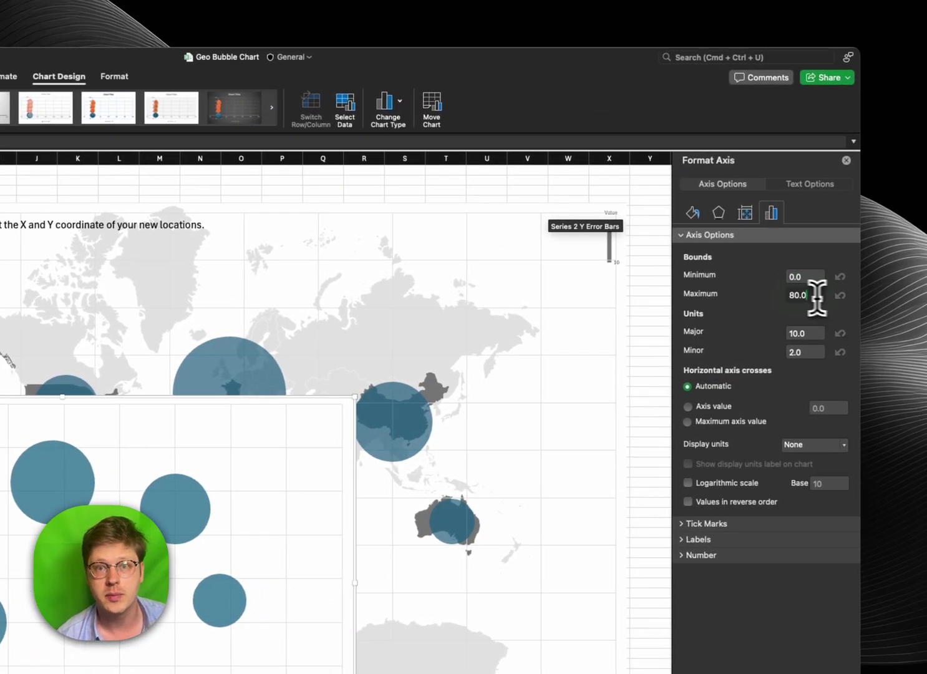
type("100")
key("Return")
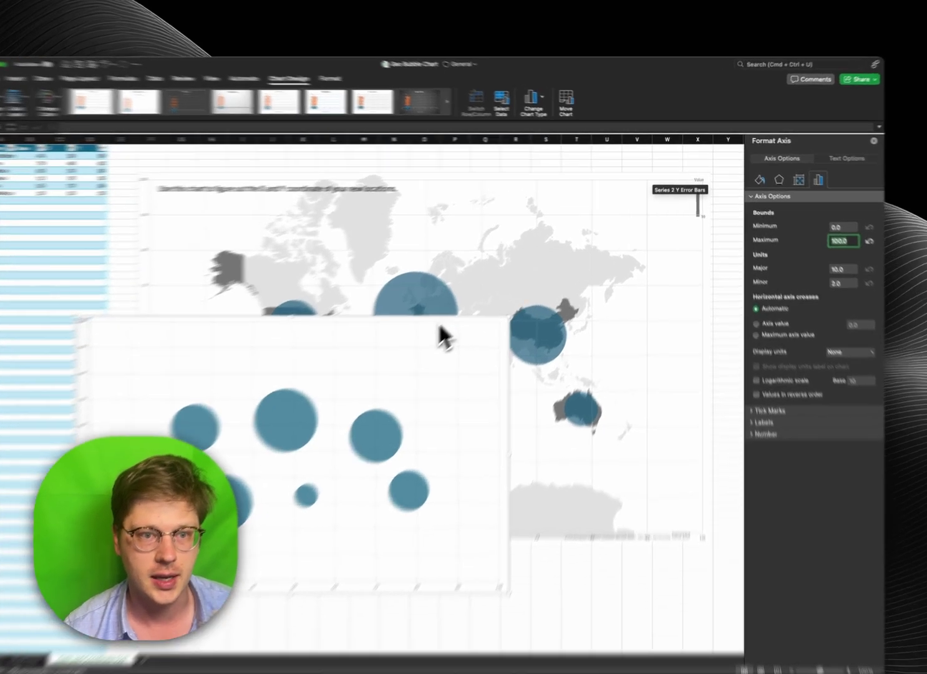
Step: Give the bubble chart area No fill and expand its Border settings
left_click(474, 319)
left_click(759, 191)
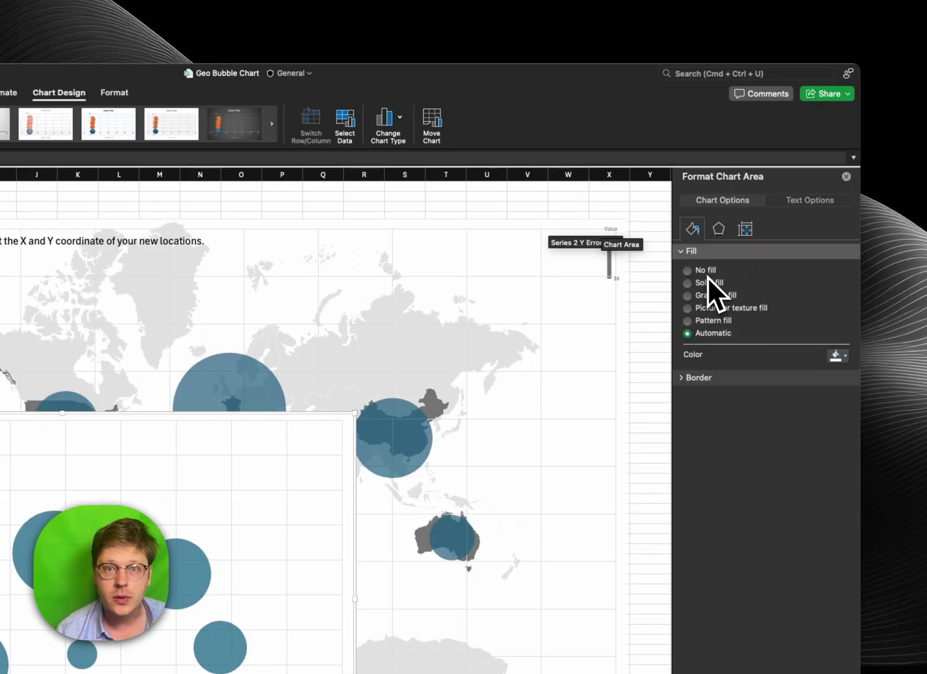
left_click(688, 271)
left_click(716, 359)
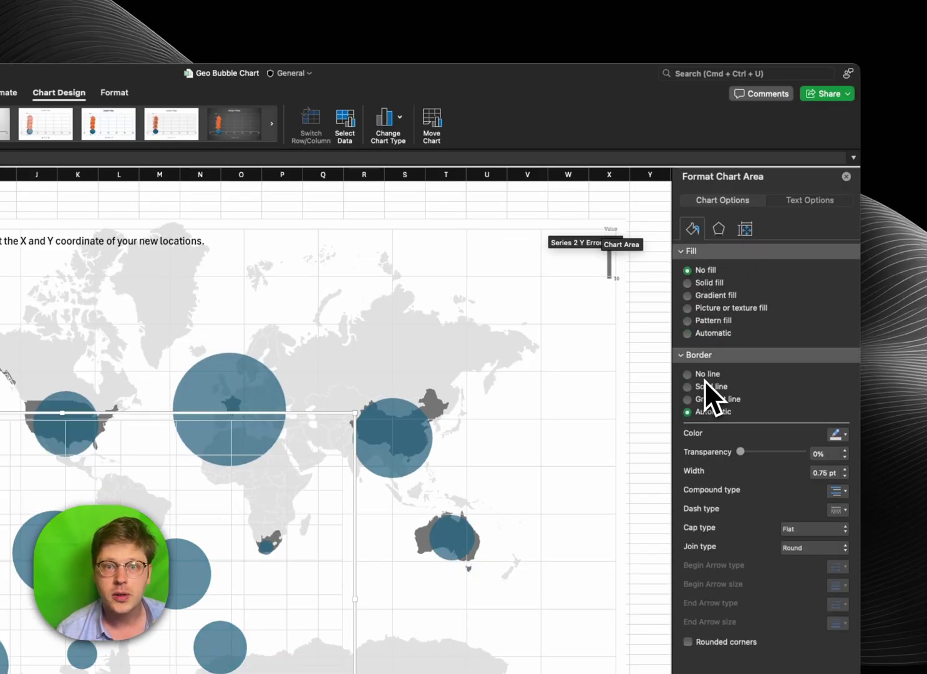
Step: Drag the bubble plot area over the map so bubbles sit on their countries
left_click_drag(306, 337, 227, 244)
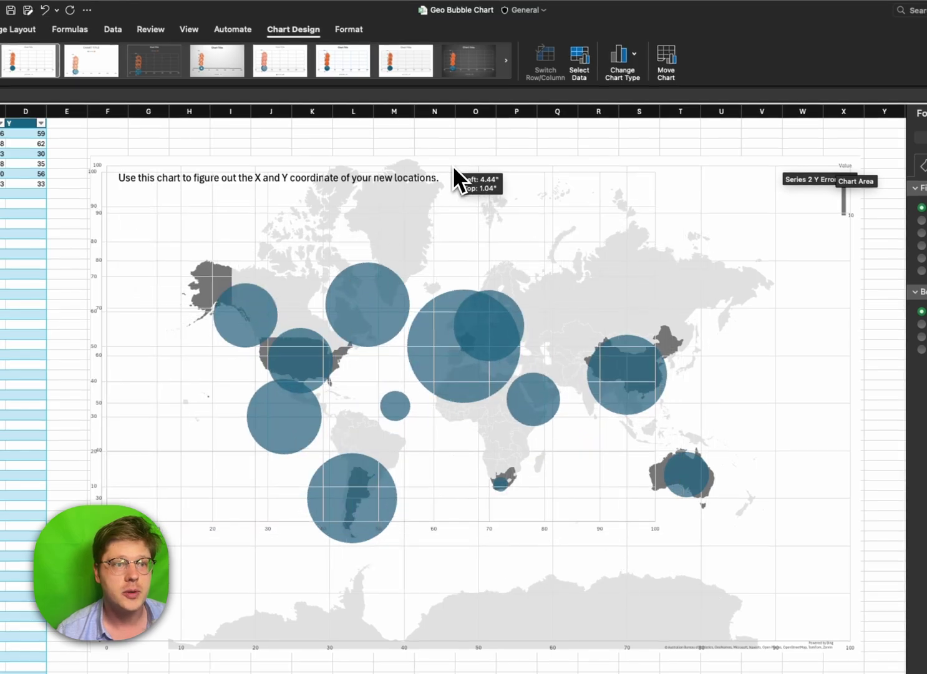
left_click_drag(459, 181, 414, 427)
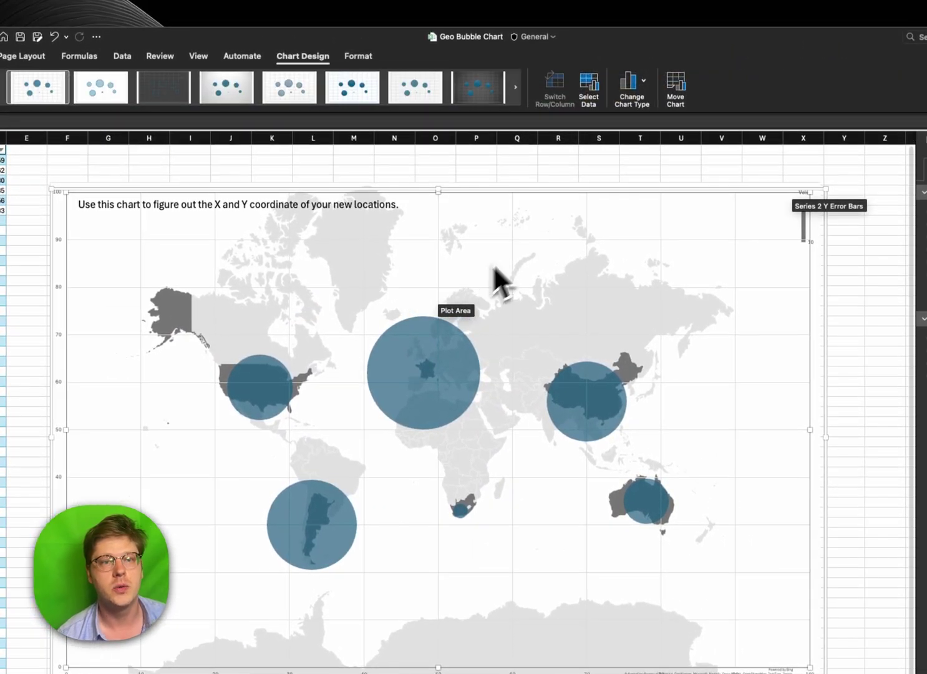
left_click_drag(543, 200, 532, 451)
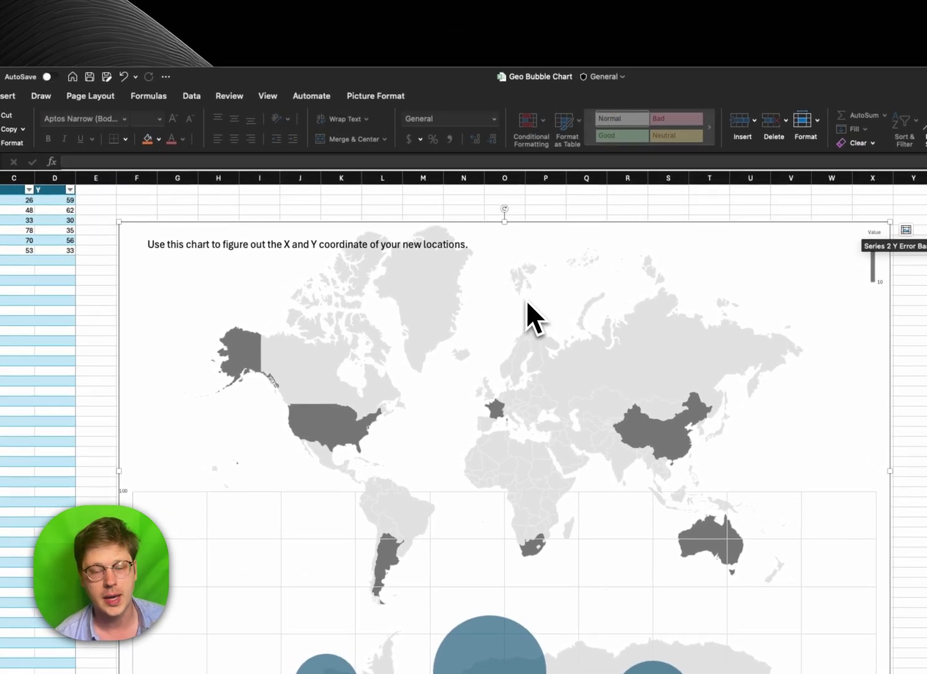
Step: Copy the geo map chart, paste it as a picture at cell AJ6, and drag it into place
scroll(526, 302, "down", 1)
scroll(415, 314, "right", 10)
scroll(415, 312, "right", 5)
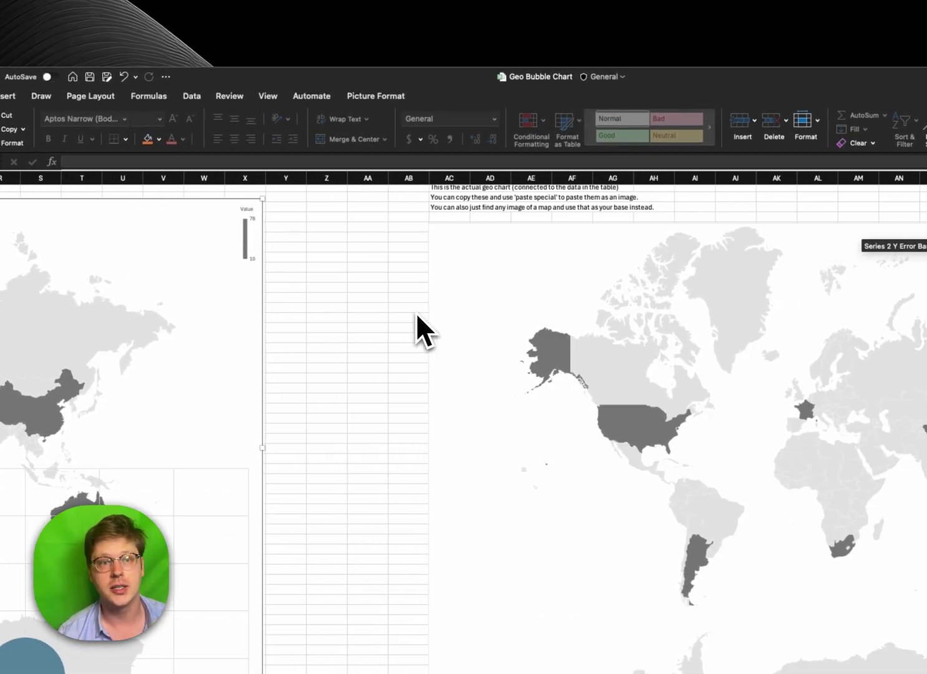
left_click(497, 325)
scroll(496, 325, "right", 6)
scroll(496, 325, "right", 2)
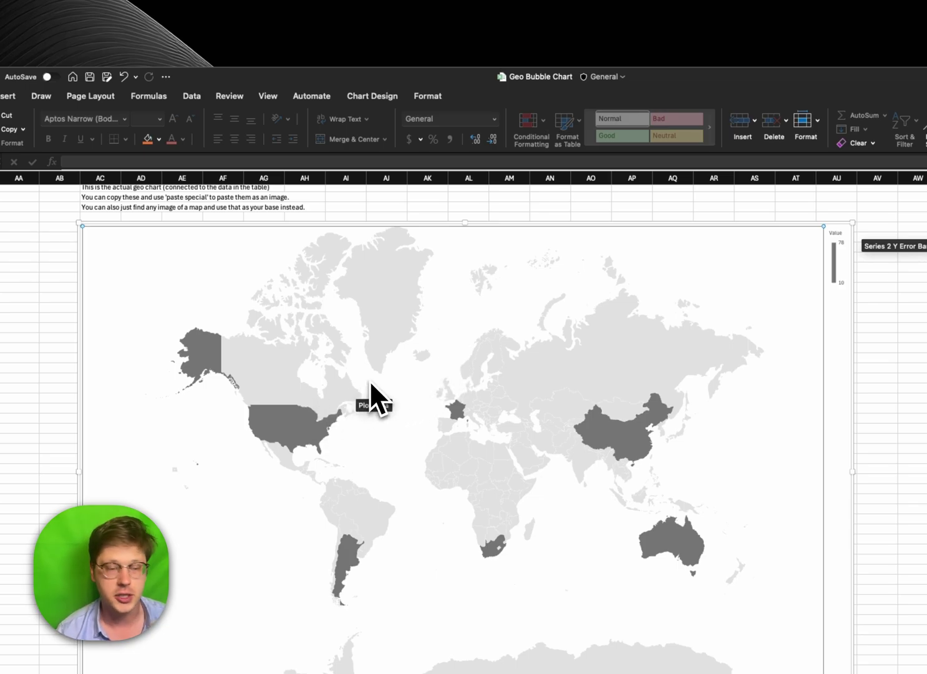
left_click(392, 217)
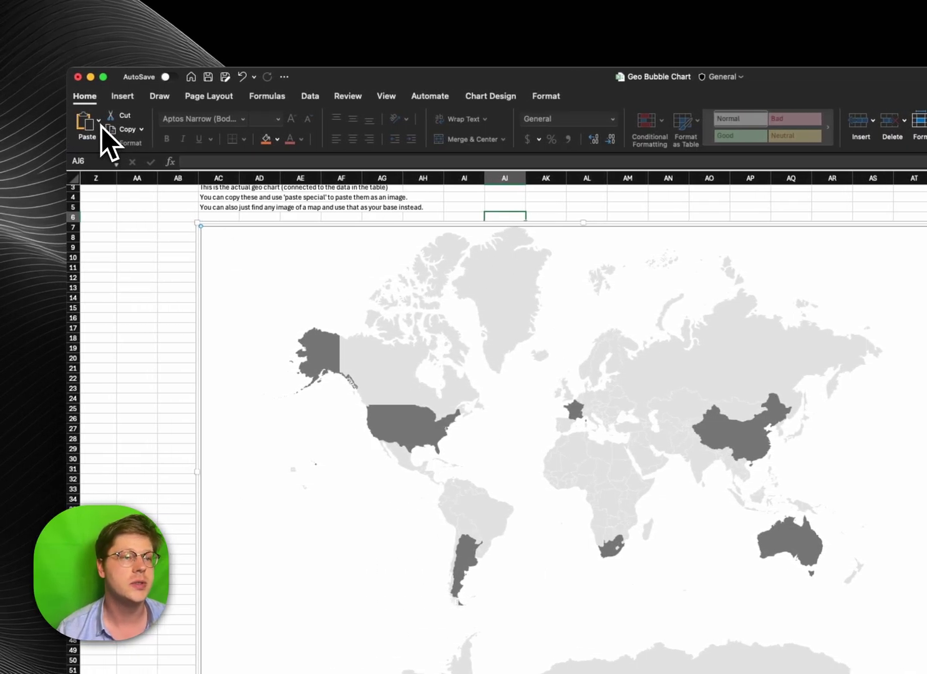
left_click(99, 121)
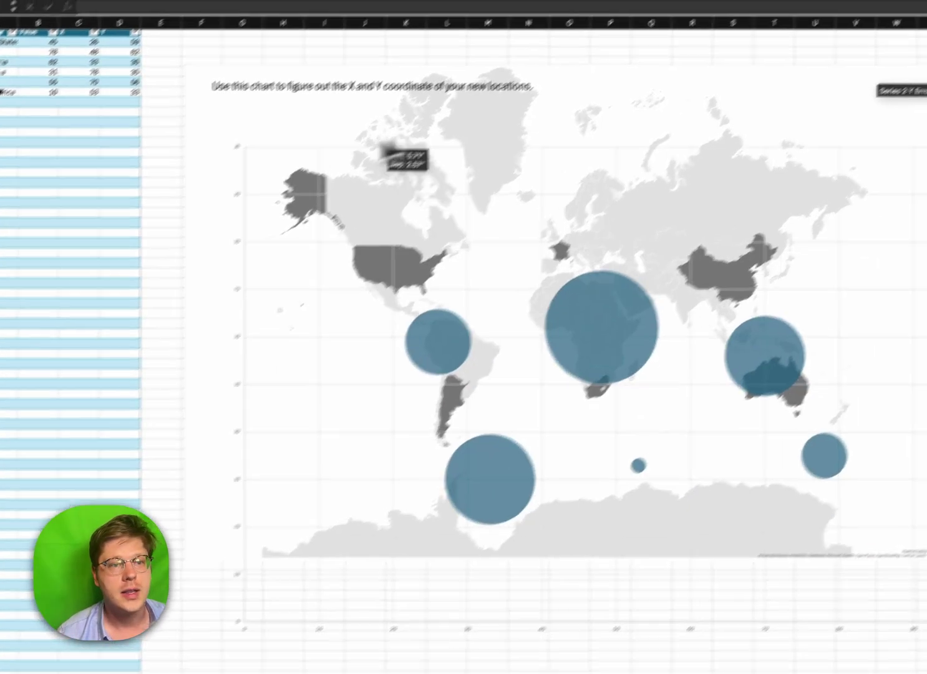
left_click_drag(381, 139, 282, 420)
left_click(298, 309)
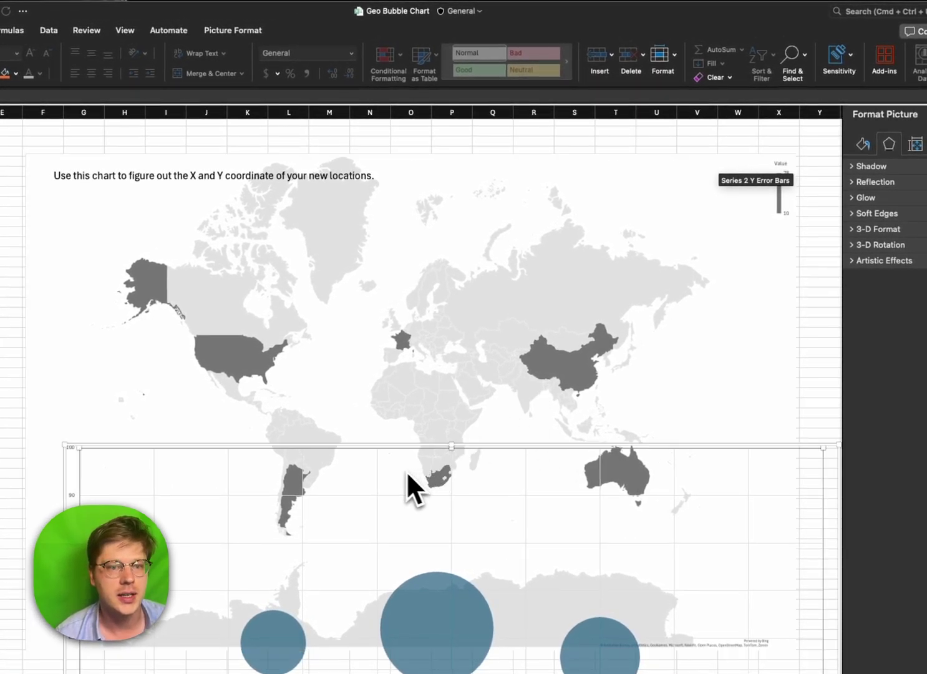
Step: Drag the transparent bubble chart up onto the map picture so bubbles land on their countries
left_click_drag(399, 471, 352, 176)
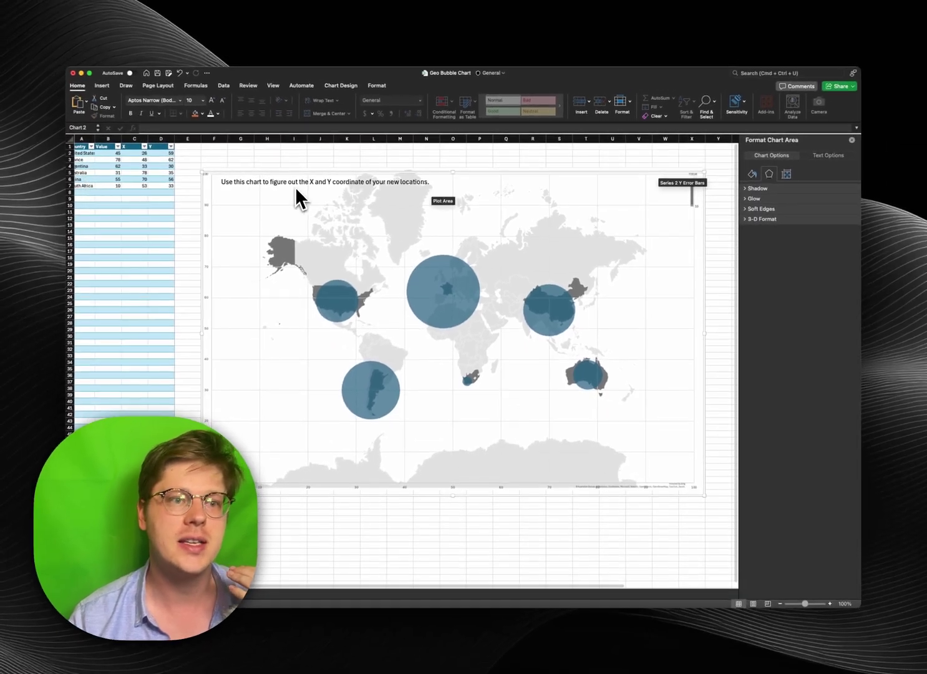
scroll(439, 198, "right", 10)
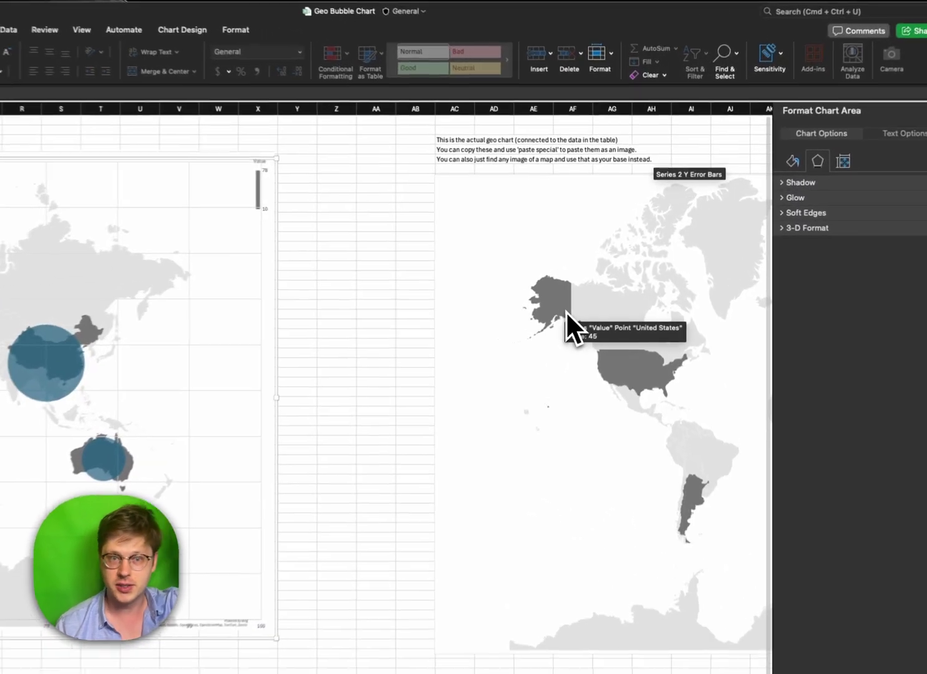
left_click(592, 278)
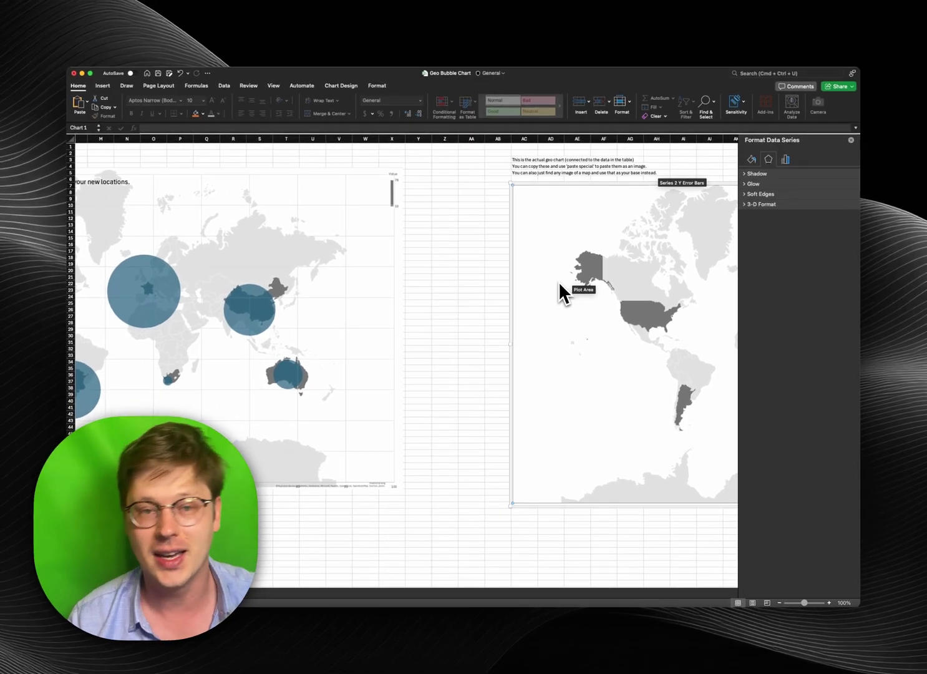
scroll(530, 313, "left", 7)
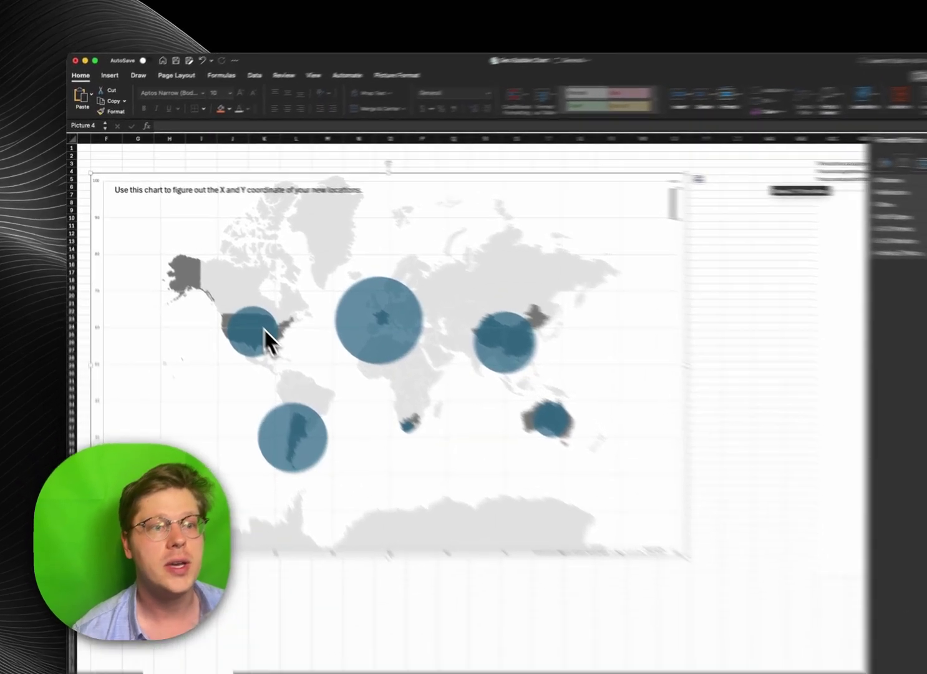
left_click(265, 340)
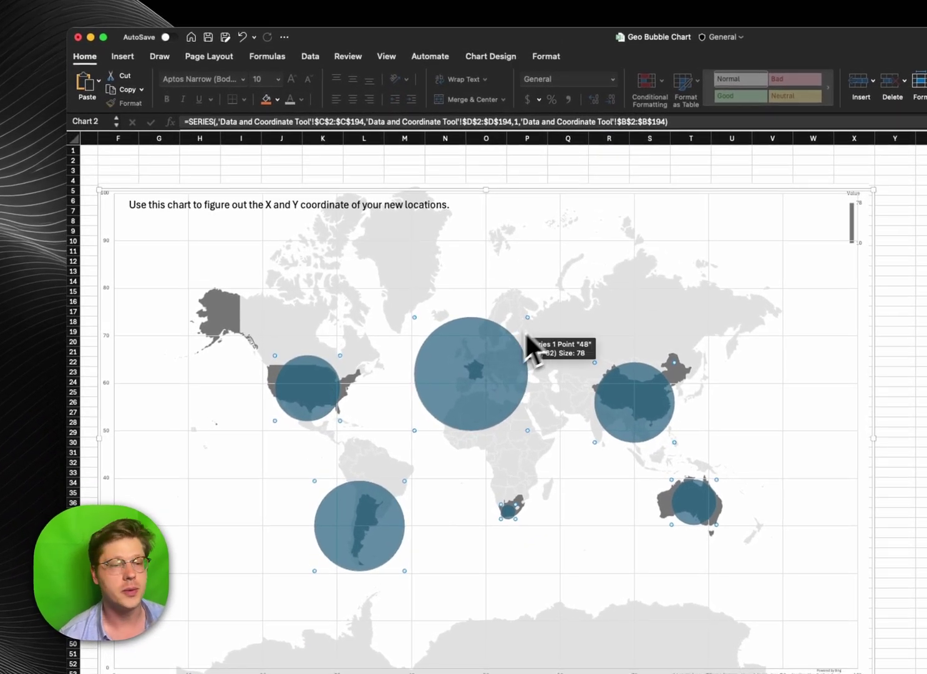
scroll(368, 456, "left", 5)
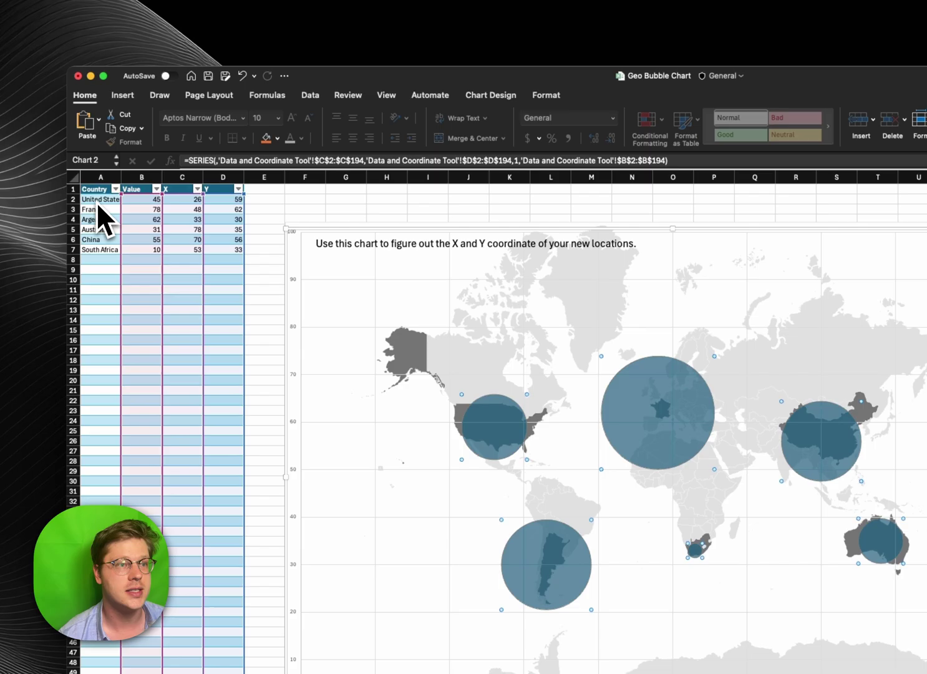
left_click(96, 196)
left_click(197, 196)
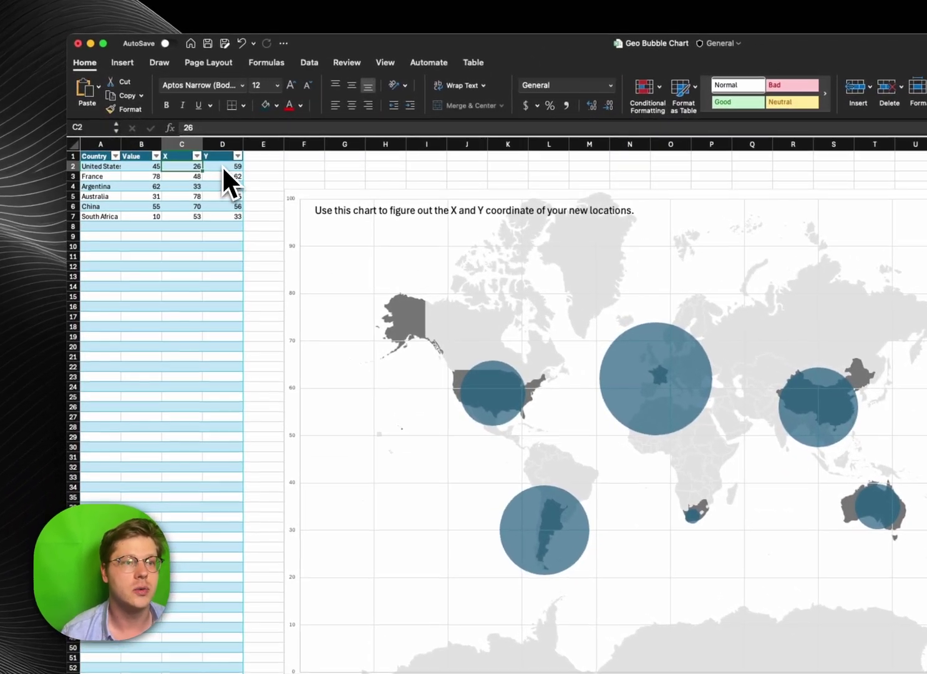
left_click(168, 153)
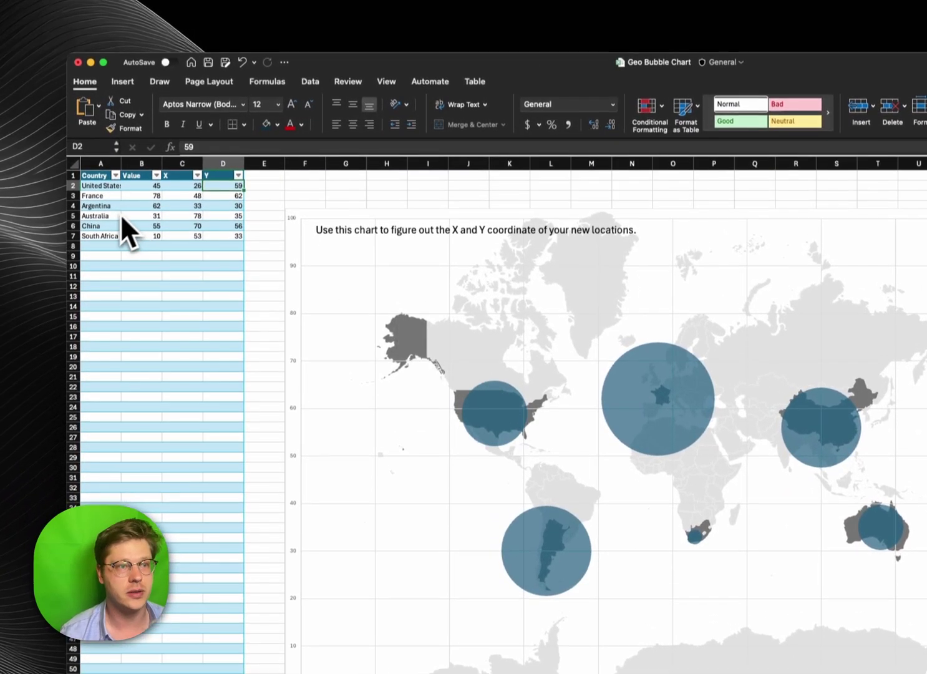
left_click(106, 186)
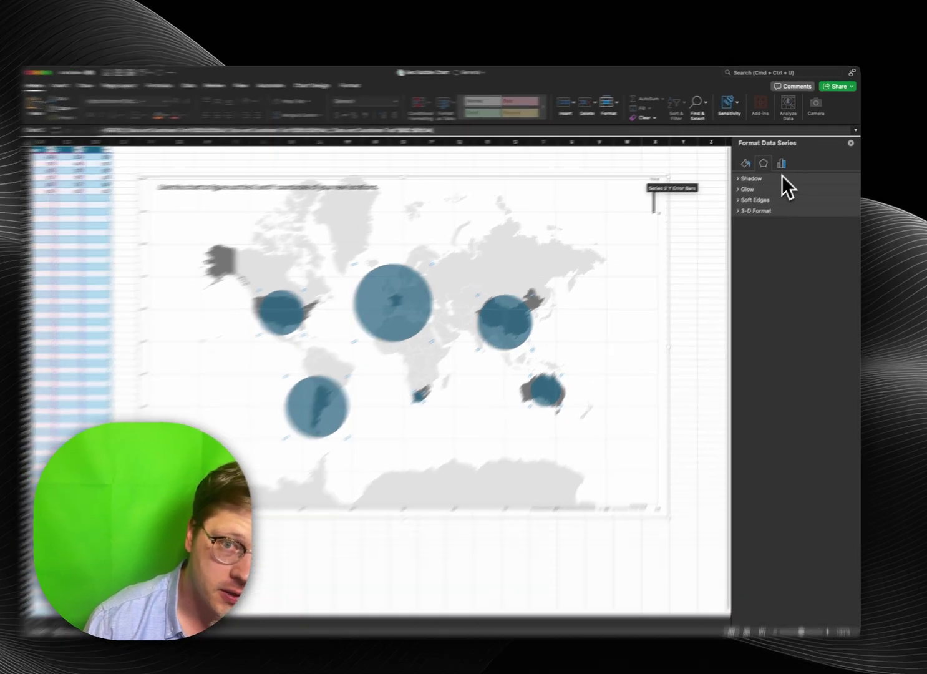
left_click(786, 159)
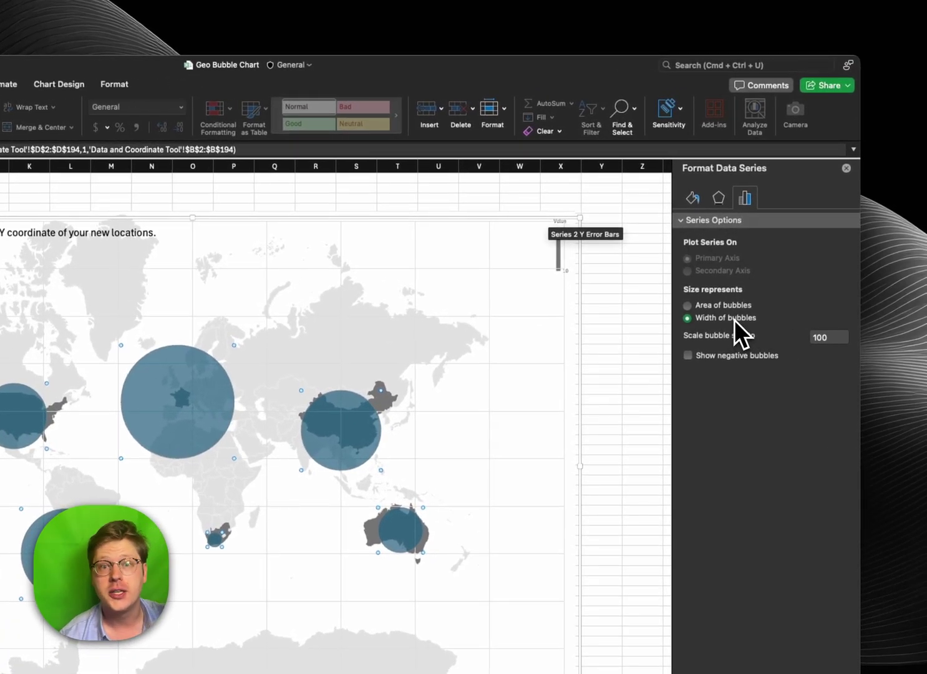
left_click(732, 310)
left_click(733, 319)
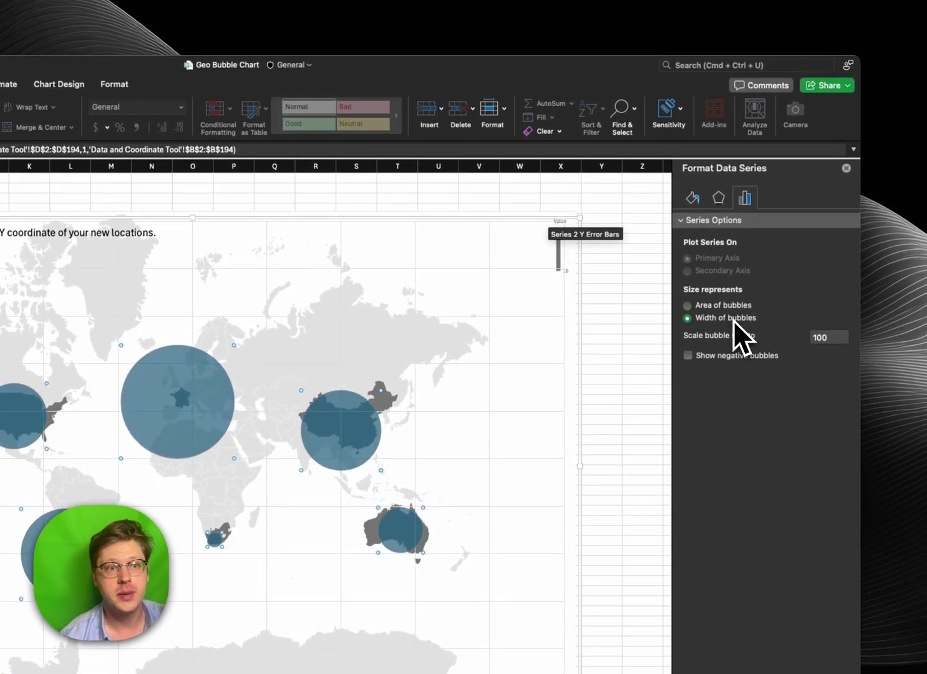
left_click(730, 310)
left_click(731, 320)
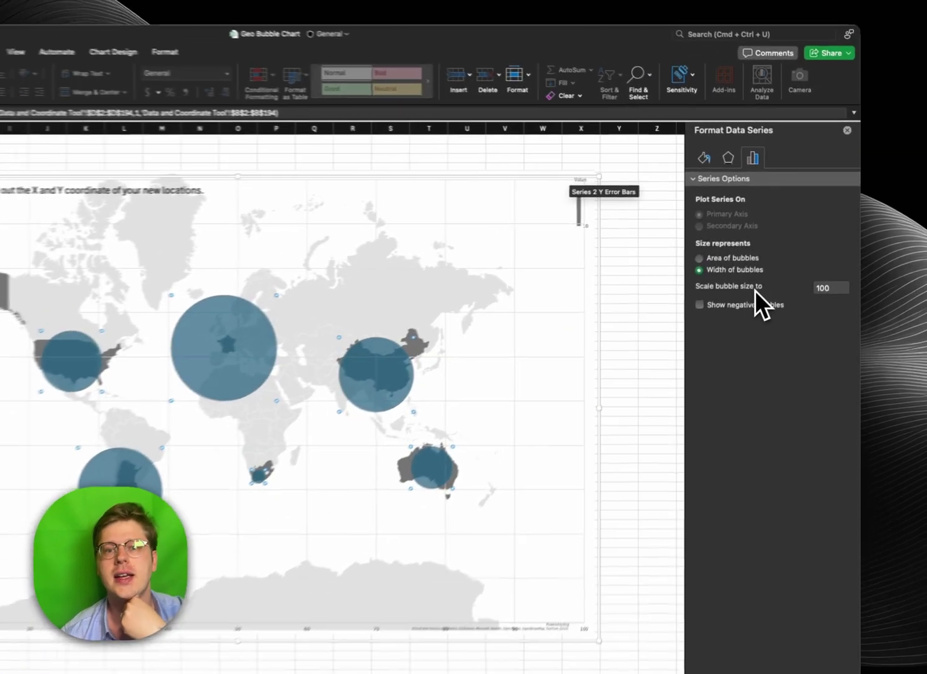
left_click(839, 249)
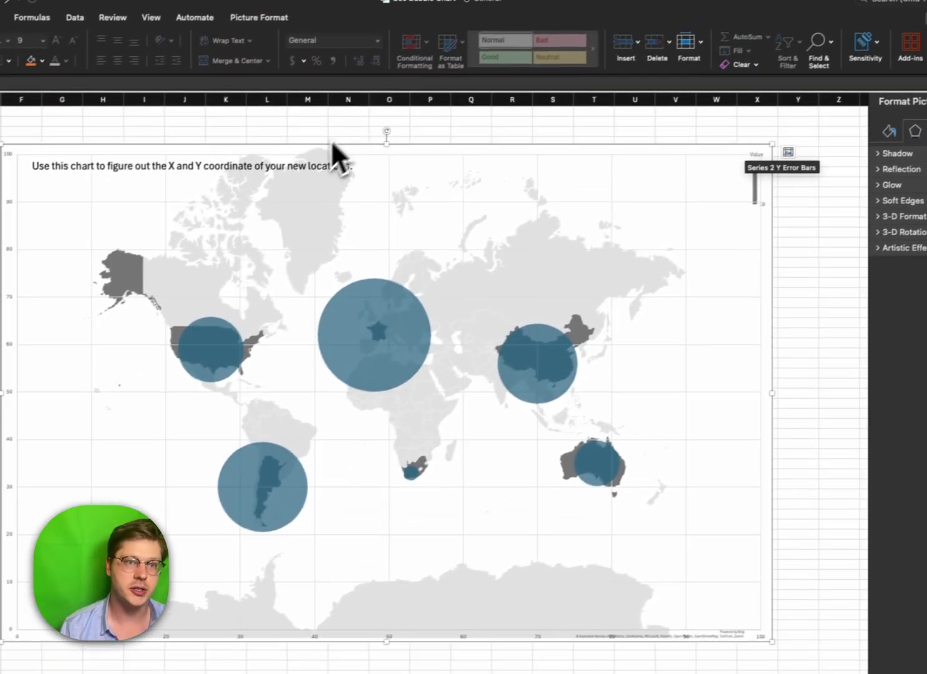
Step: Select the title text box and plot area, then scroll down to the finished glowing chart
left_click(368, 166)
left_click(516, 250)
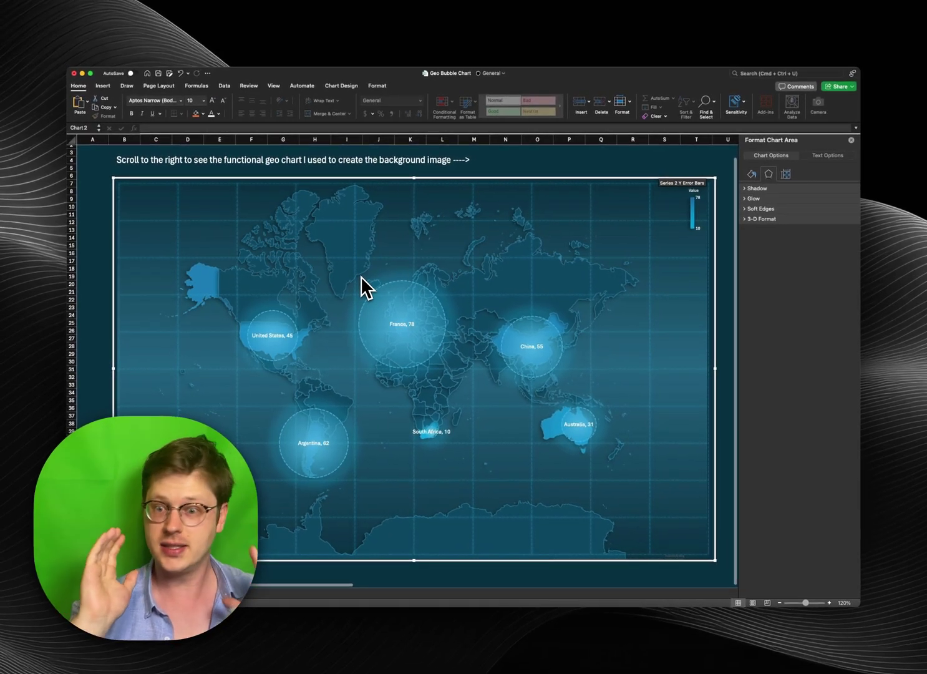
scroll(360, 275, "down", 2)
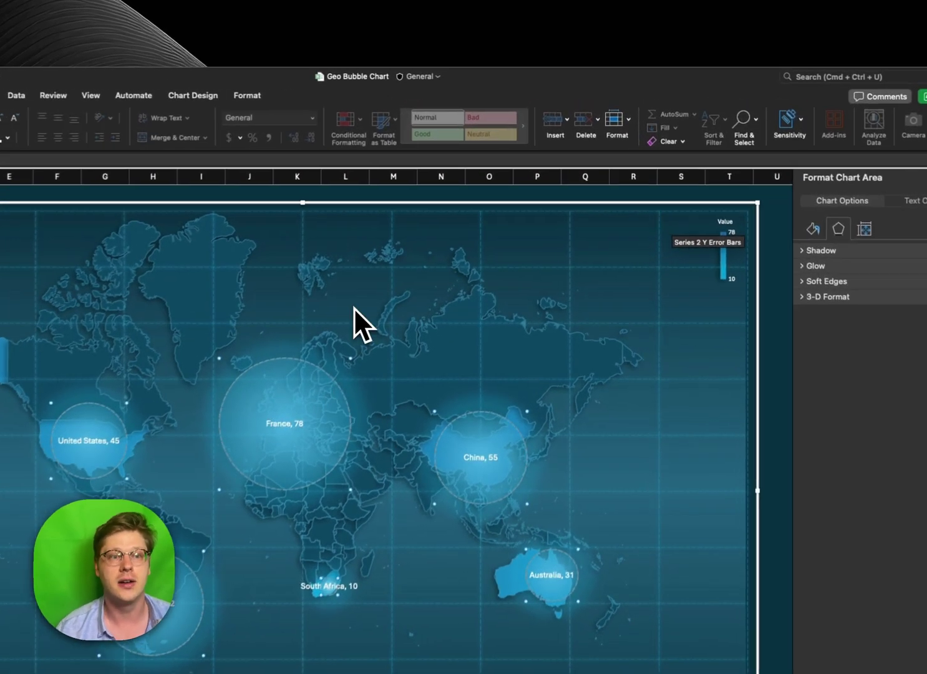
Step: Review the bubble series' fill, border colour, dash style and glow effects
left_click(460, 192)
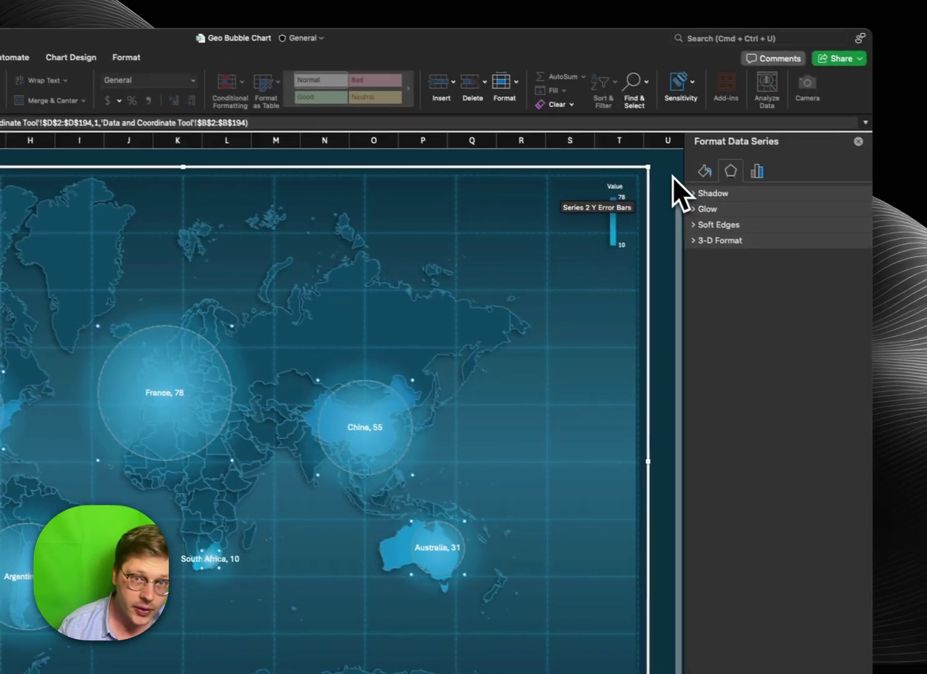
left_click(705, 170)
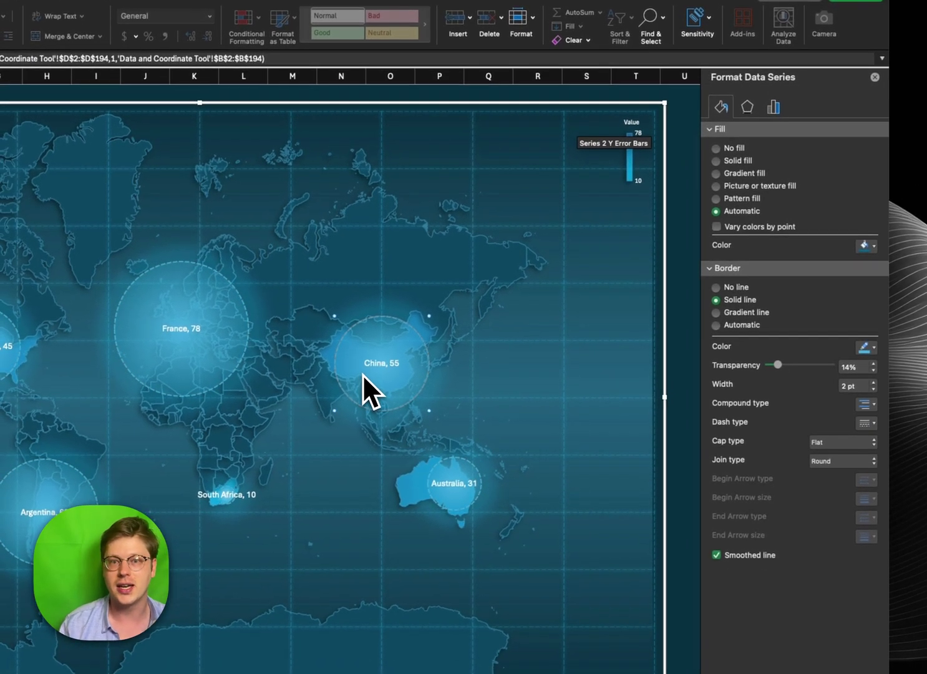
left_click(361, 373)
left_click(439, 417)
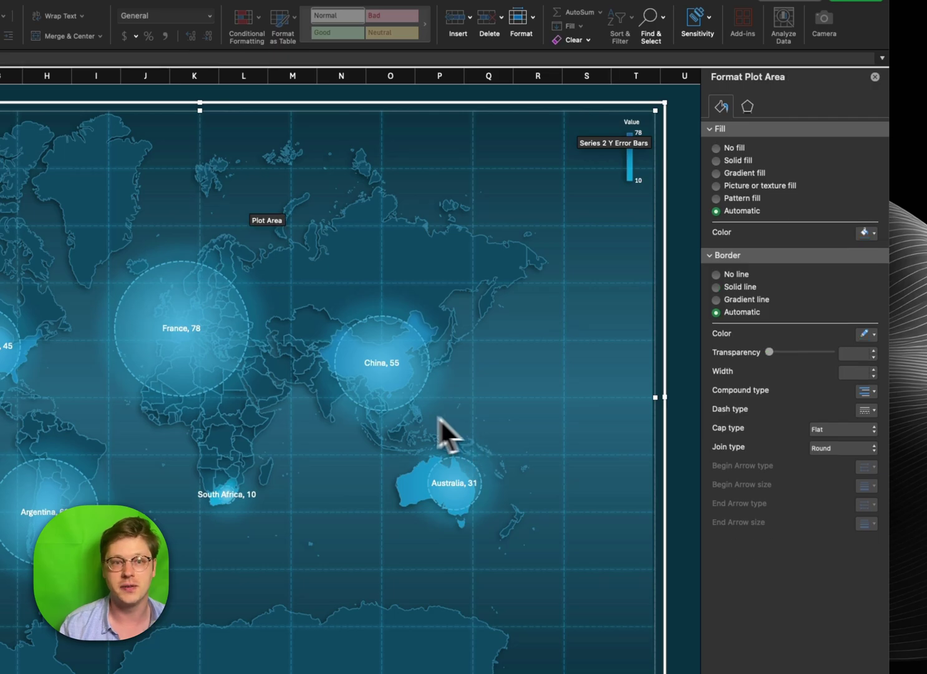
left_click(380, 389)
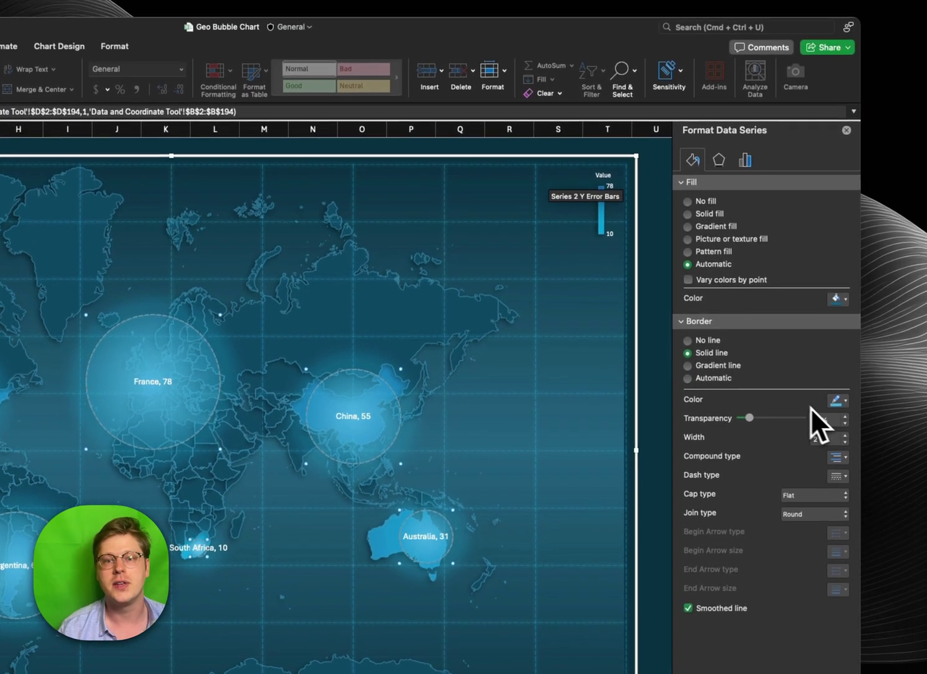
left_click(836, 403)
left_click(836, 403)
left_click(838, 476)
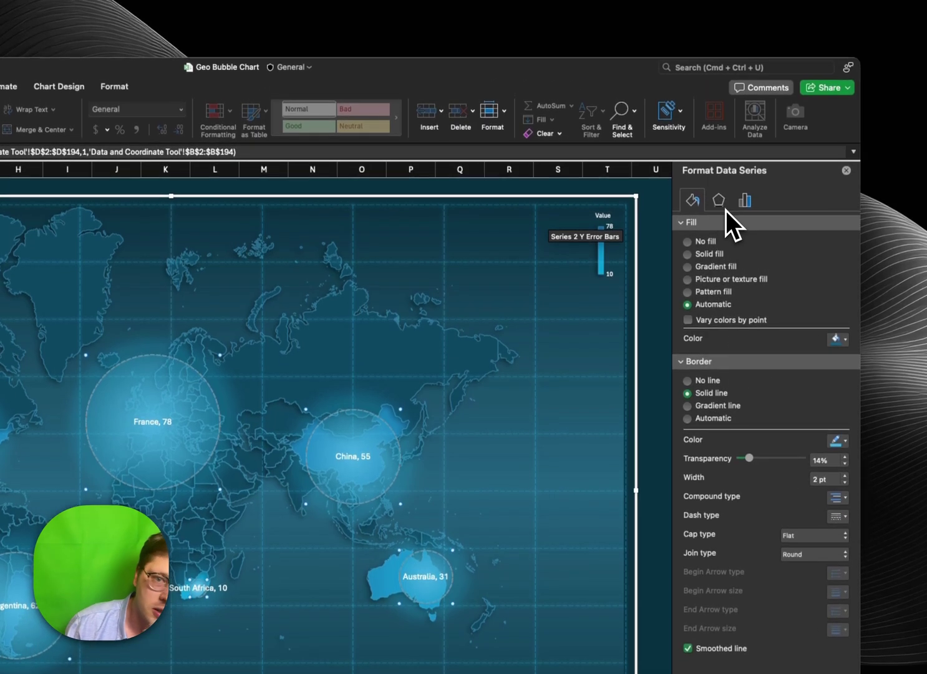
left_click(719, 160)
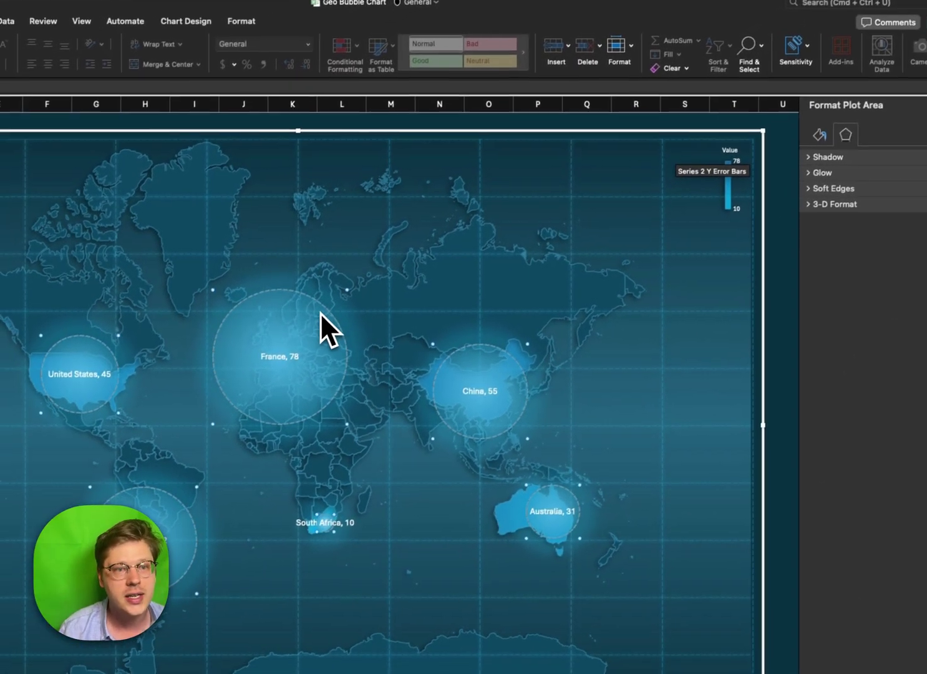
left_click(198, 394)
left_click(688, 156)
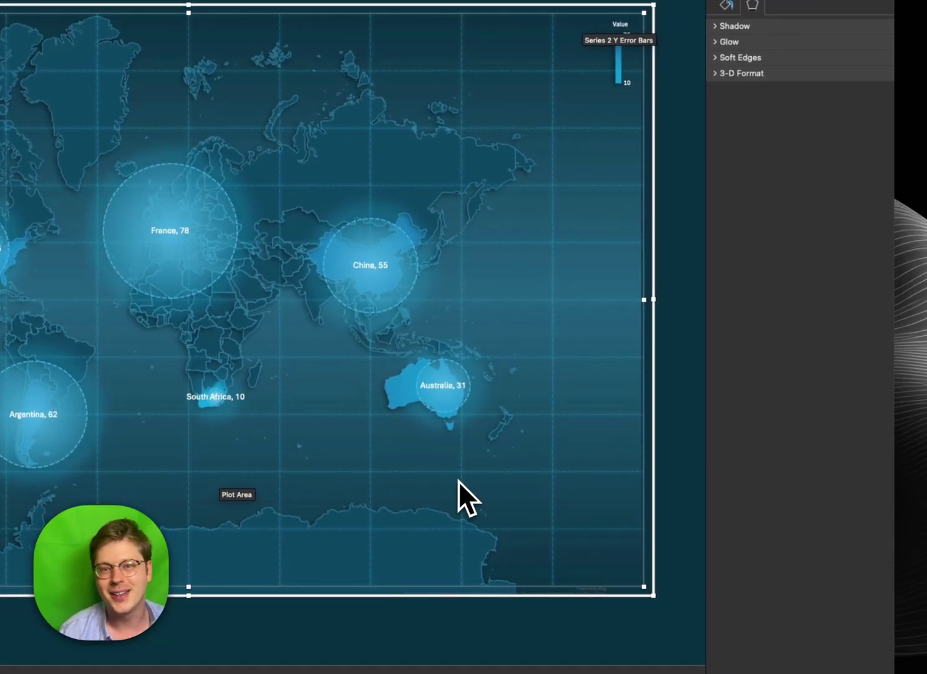
Step: View the major gridlines' Glow settings and bring up the Selection Pane of sheet objects
left_click(552, 430)
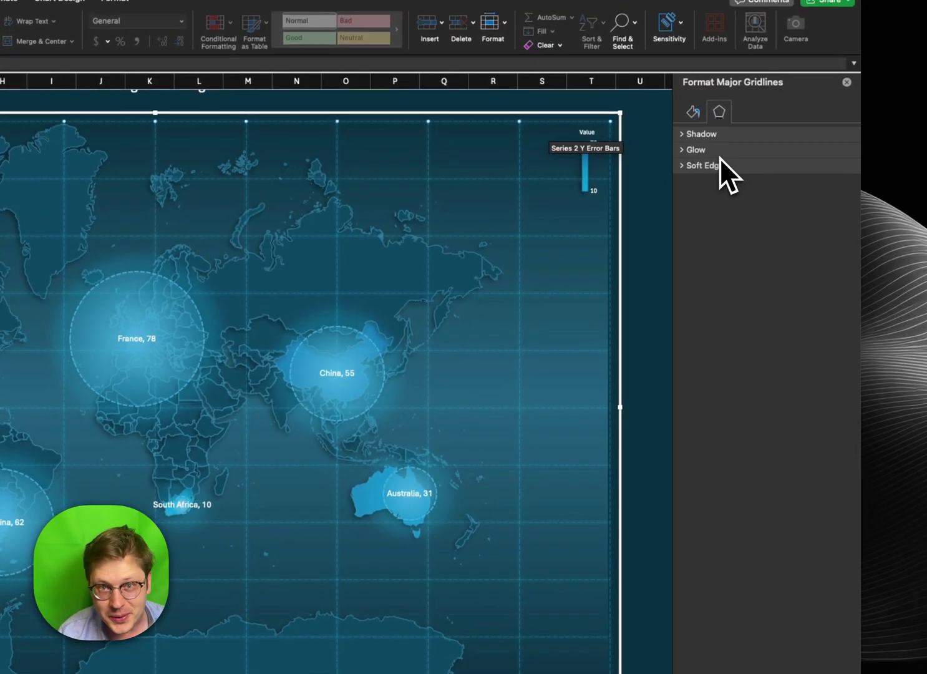
left_click(720, 156)
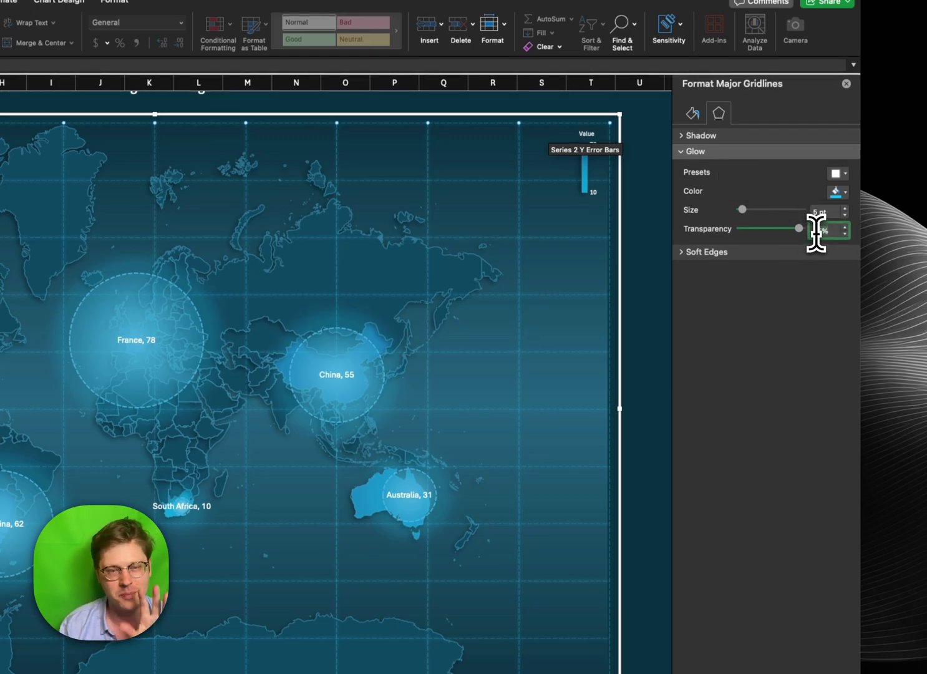
left_click(541, 366)
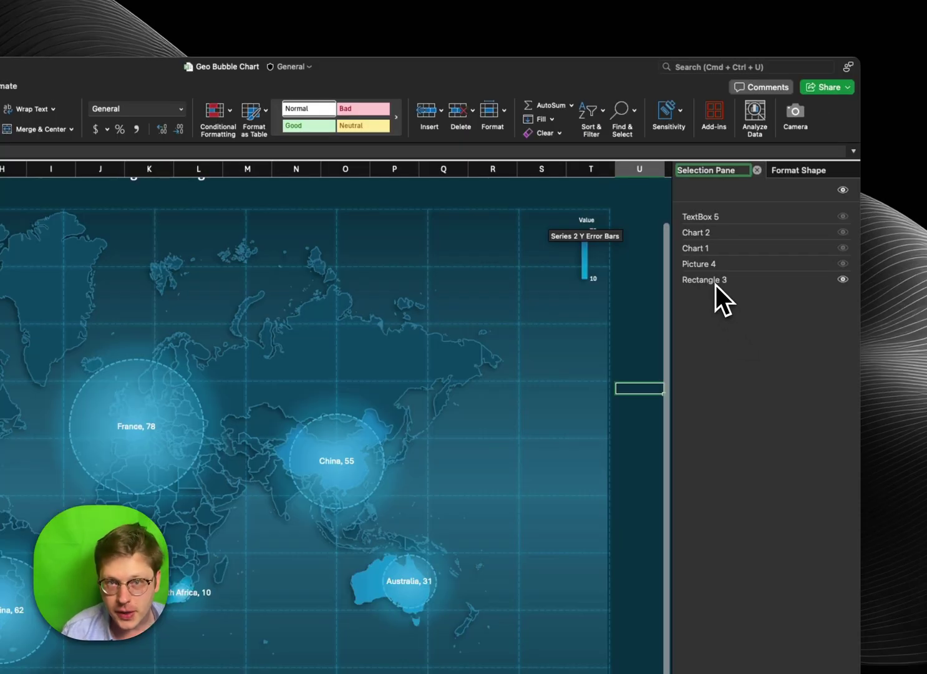
Step: Move Rectangle 3 to the top, shift it lower, and view its 90° linear gradient fill
left_click_drag(716, 284, 715, 213)
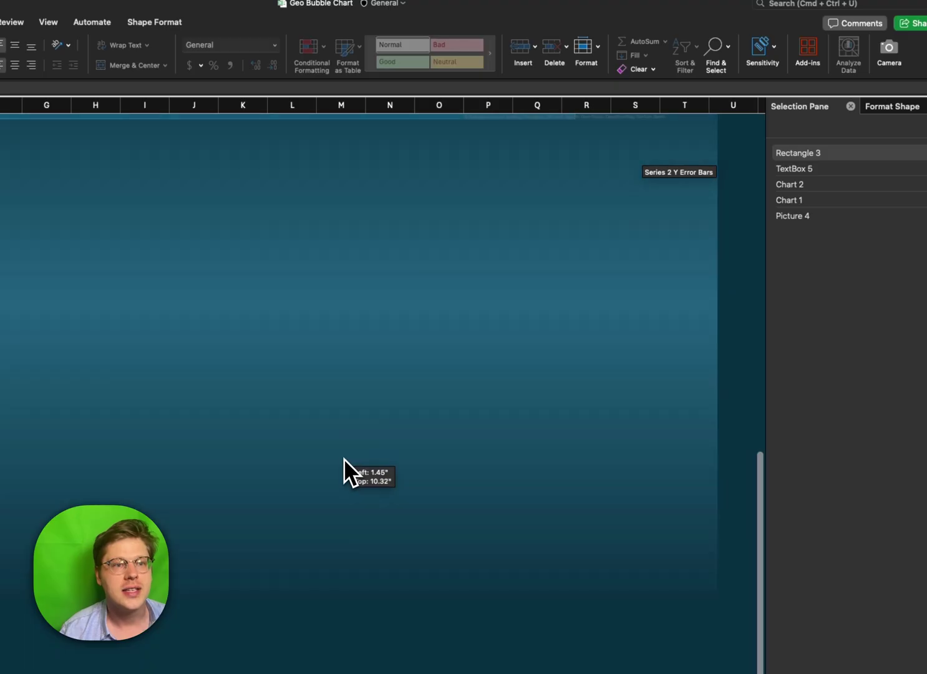
left_click_drag(344, 458, 339, 473)
left_click(893, 108)
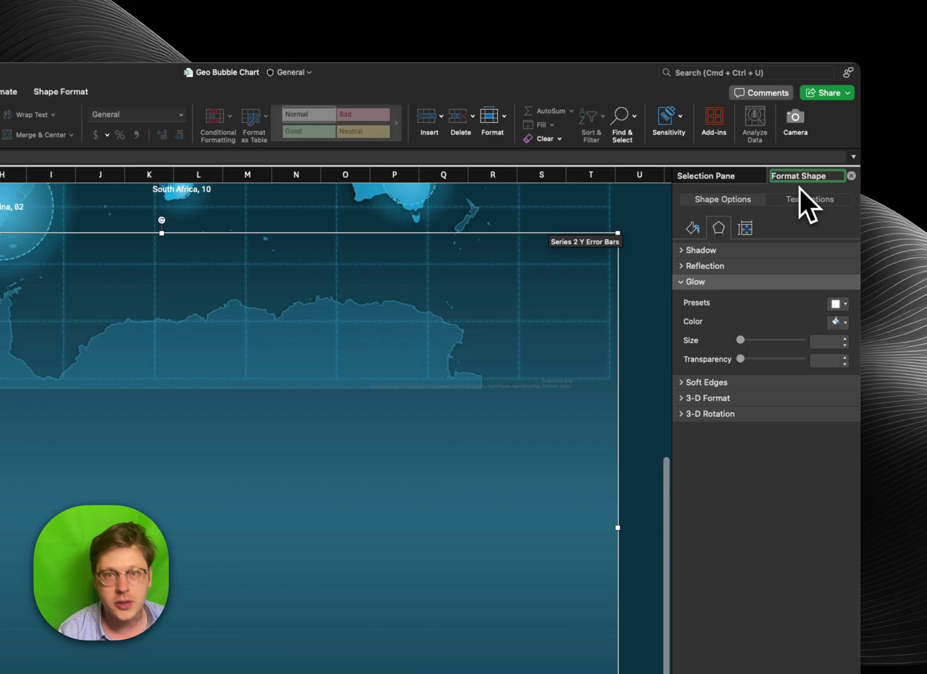
left_click(696, 231)
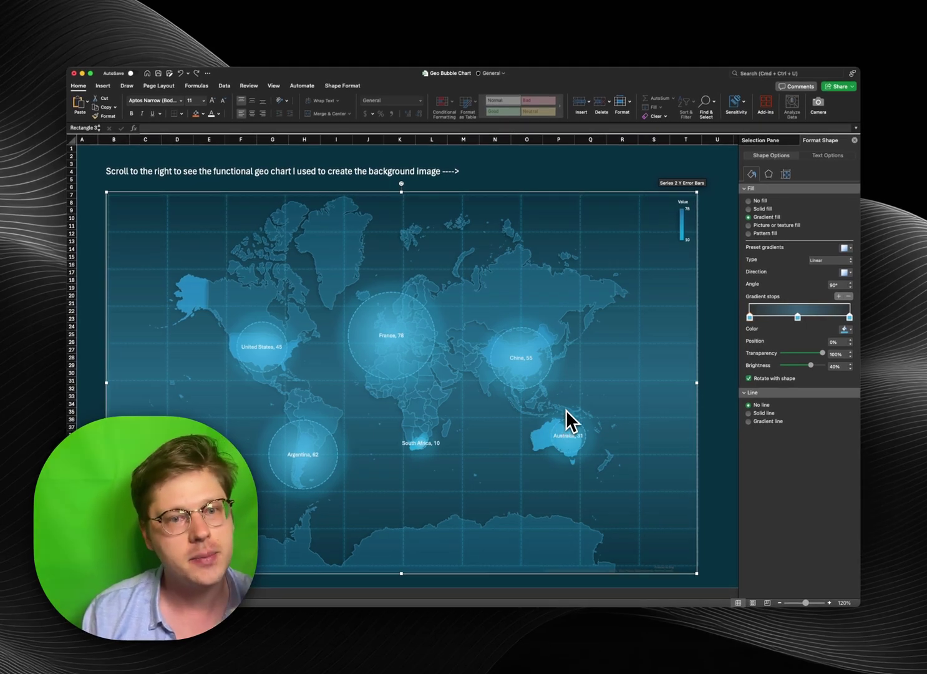
scroll(567, 409, "right", 1)
scroll(567, 409, "right", 10)
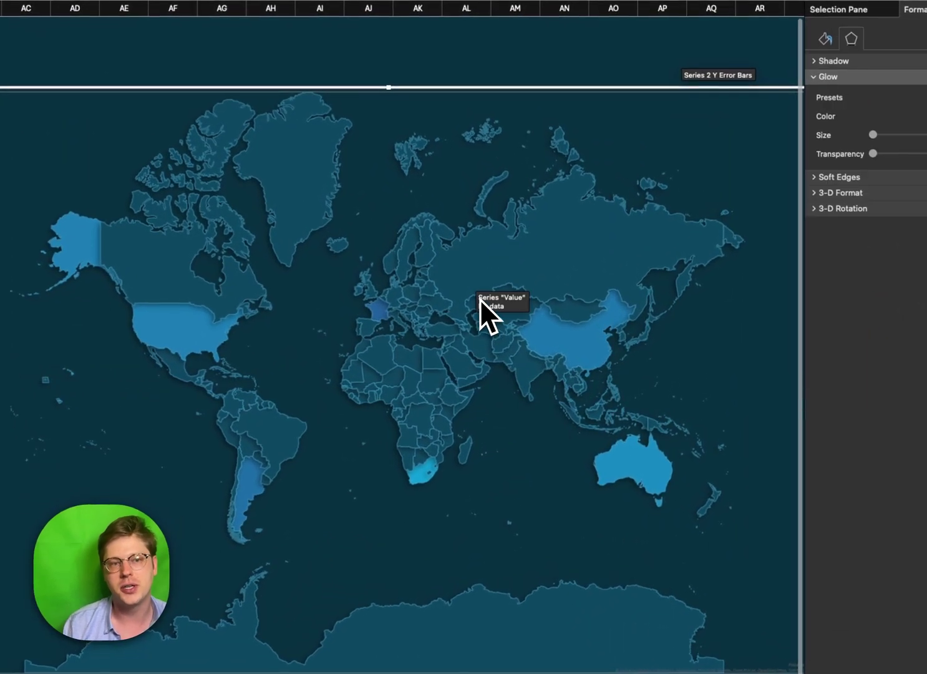
scroll(480, 299, "right", 2)
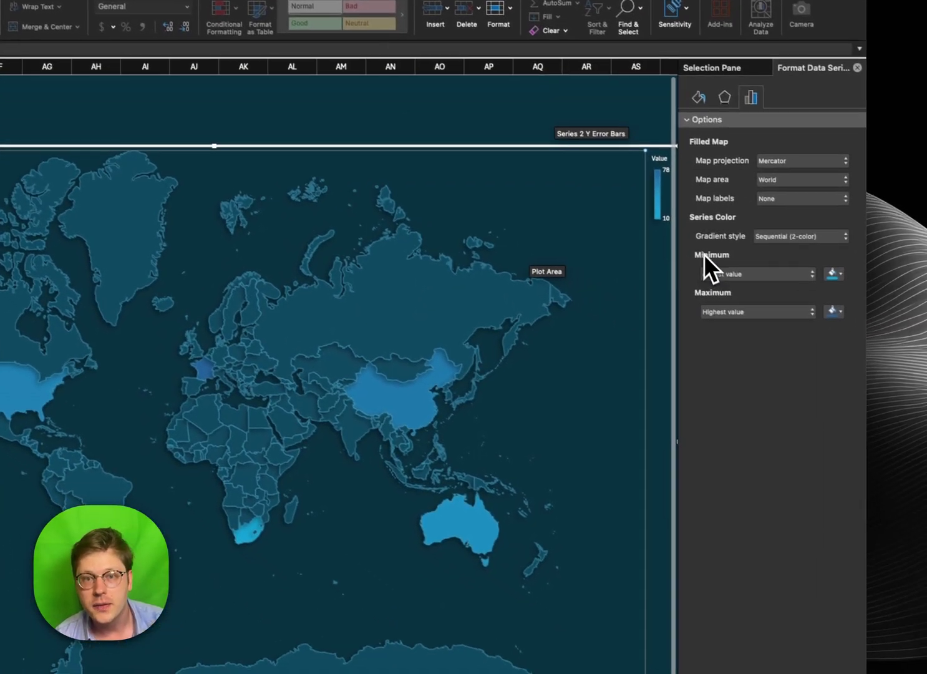
left_click(802, 310)
left_click(829, 269)
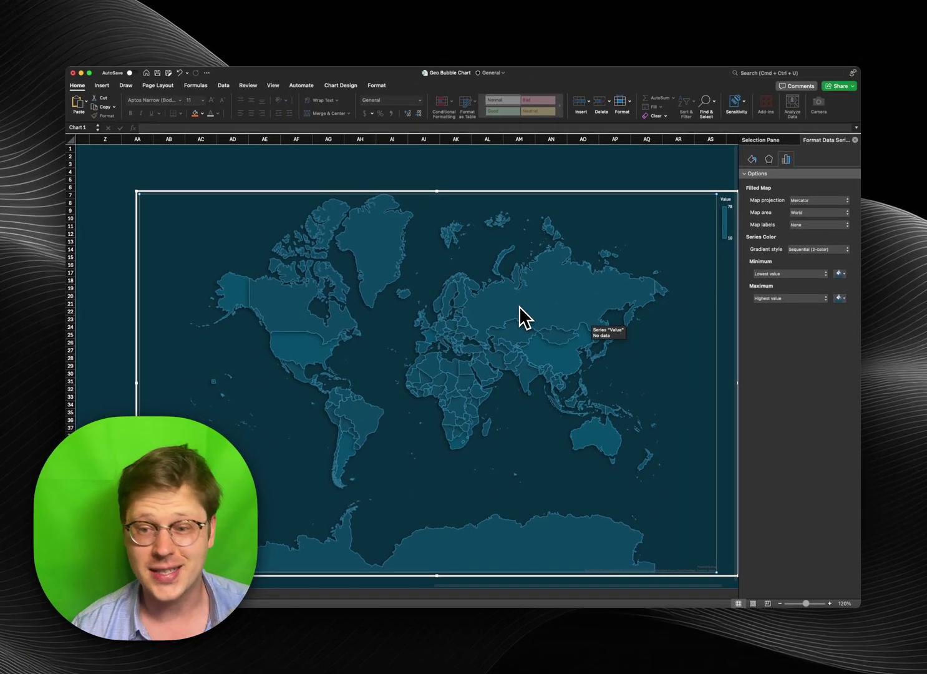
scroll(503, 315, "left", 3)
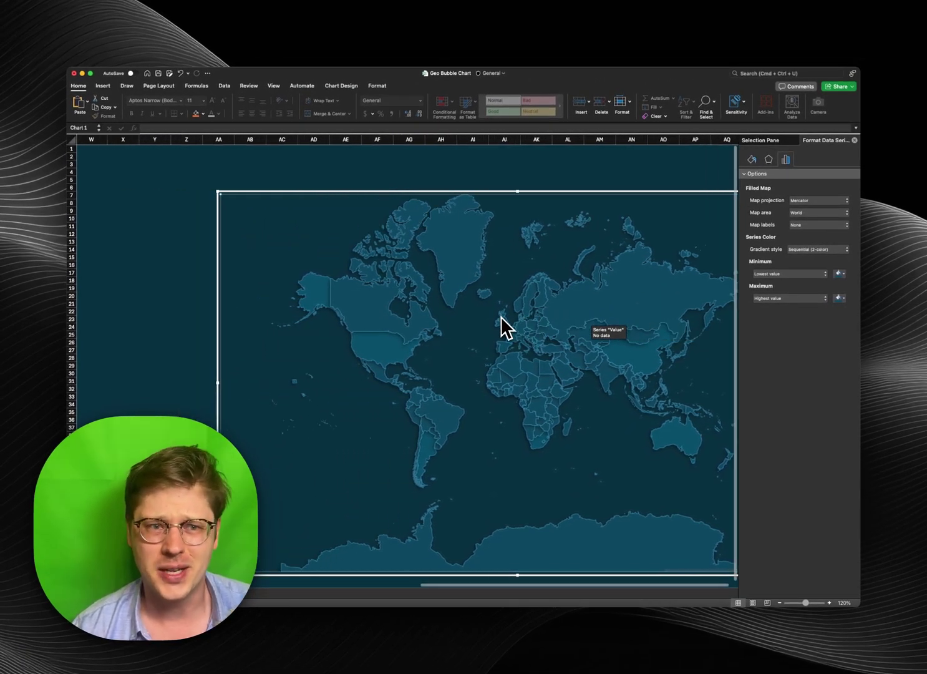
scroll(516, 316, "left", 10)
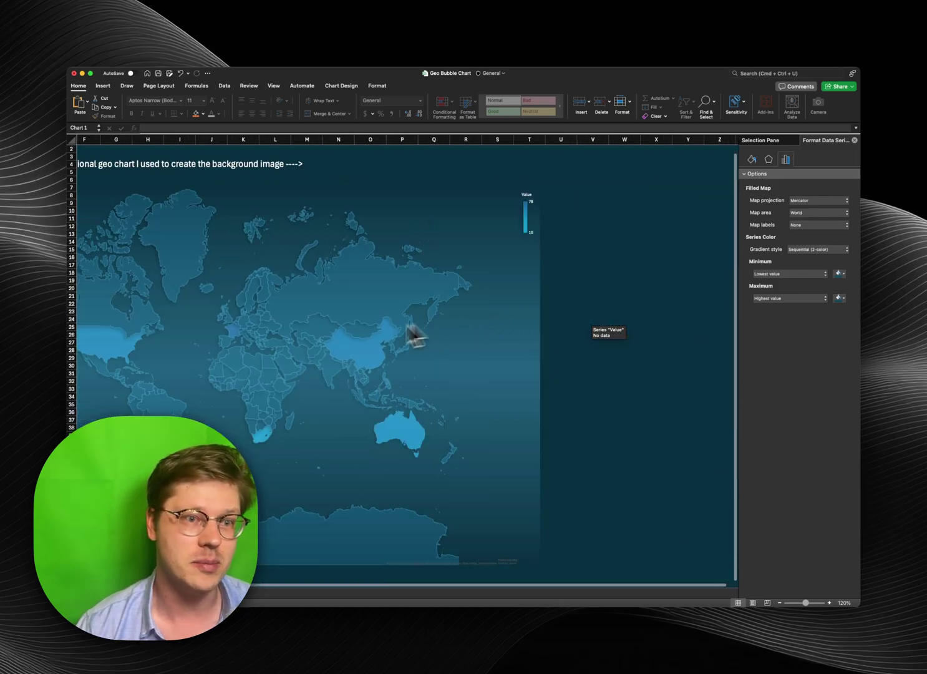
scroll(337, 337, "left", 3)
left_click(695, 368)
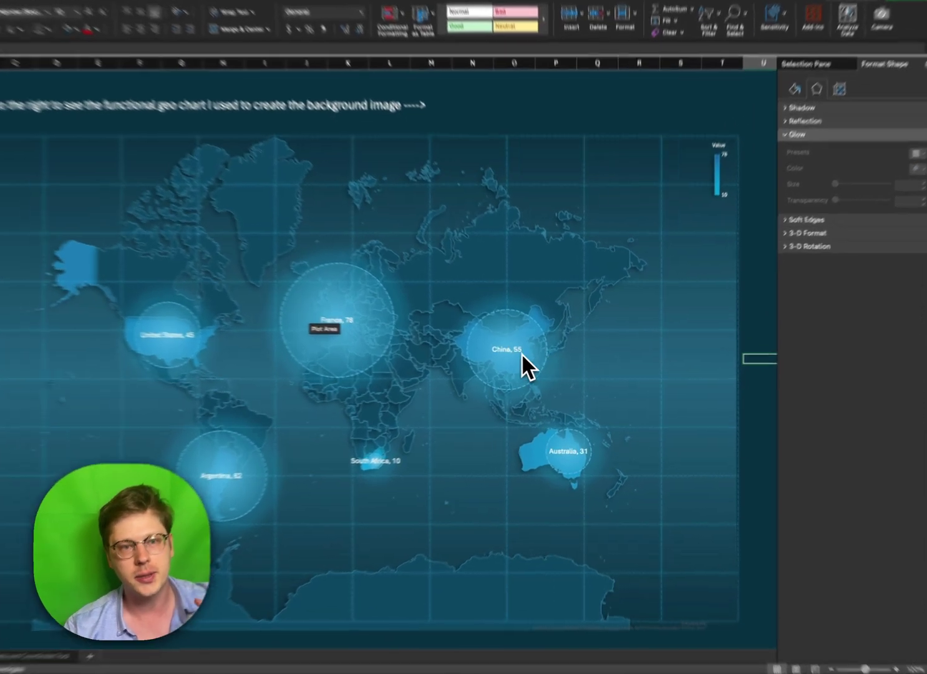
left_click(533, 362)
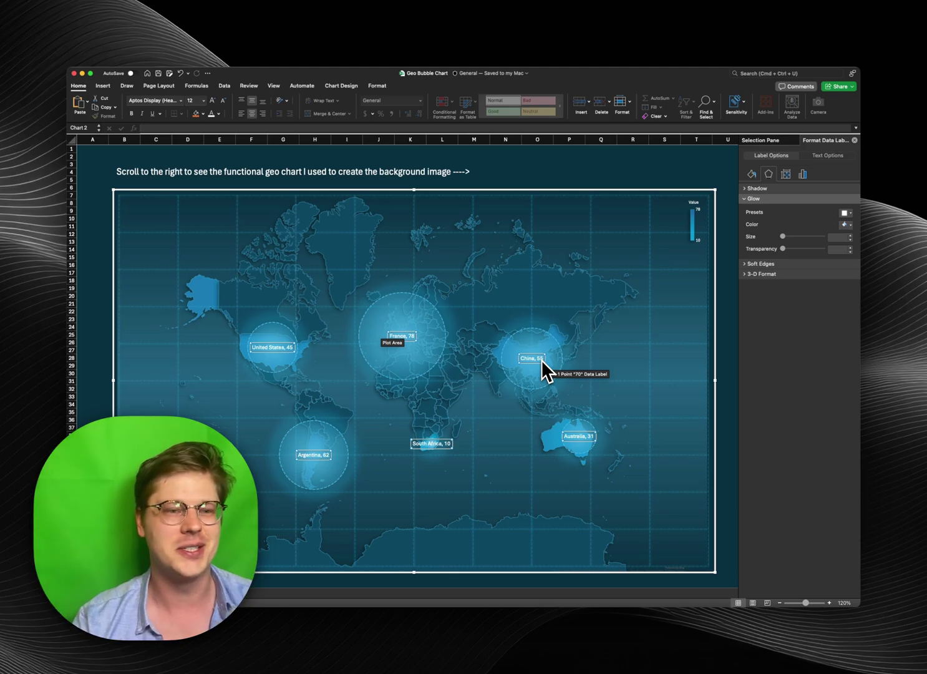
left_click(555, 164)
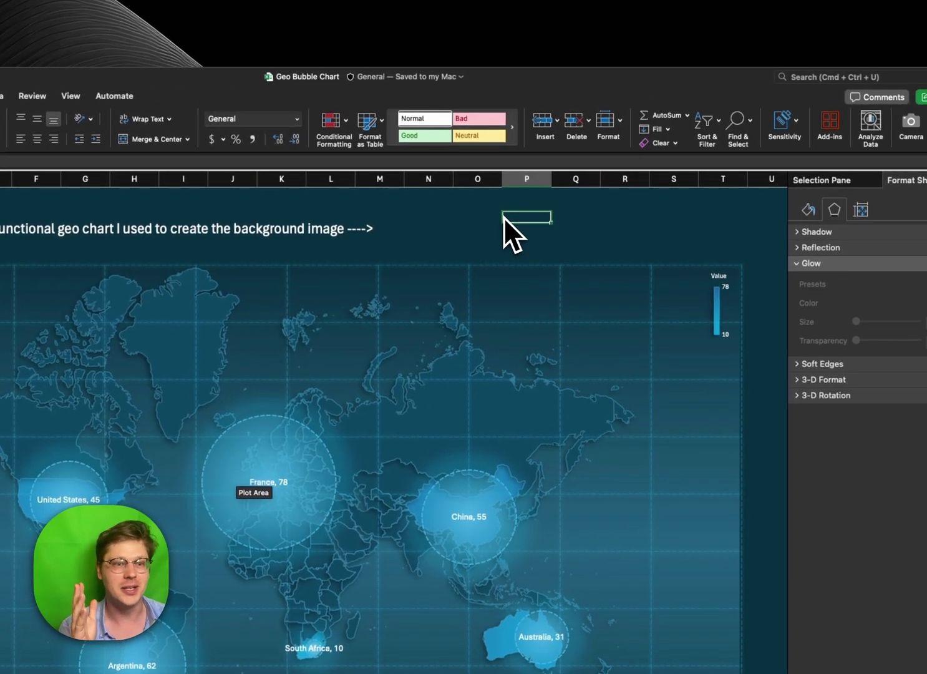